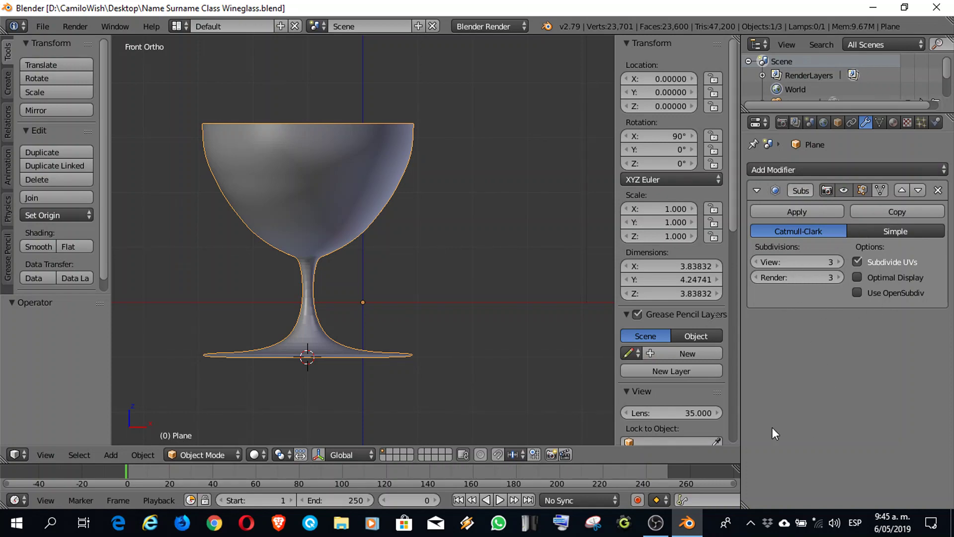
- Add a plane mesh at the centre of the wine glass, placing the 3D cursor there in top view
middle_click_drag(226, 233, 402, 288)
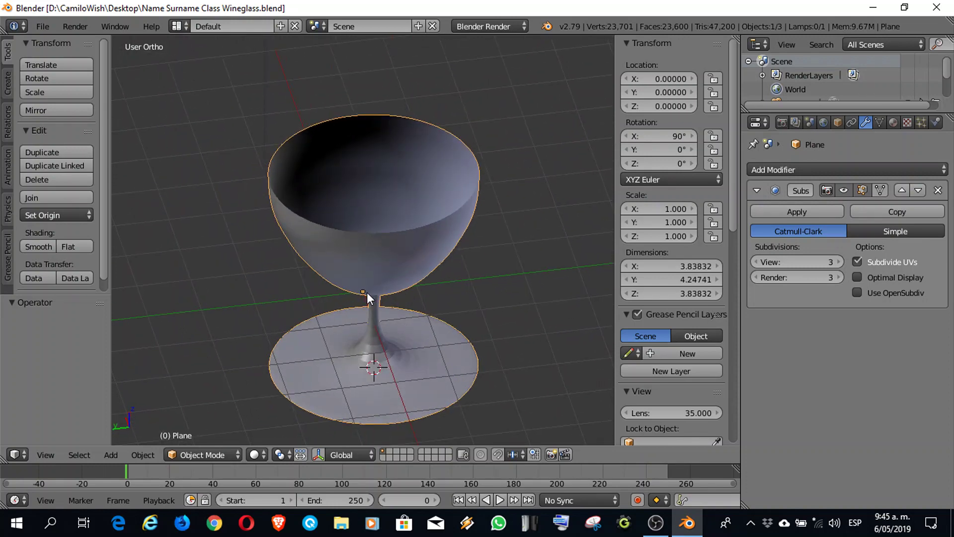
key("KP_1")
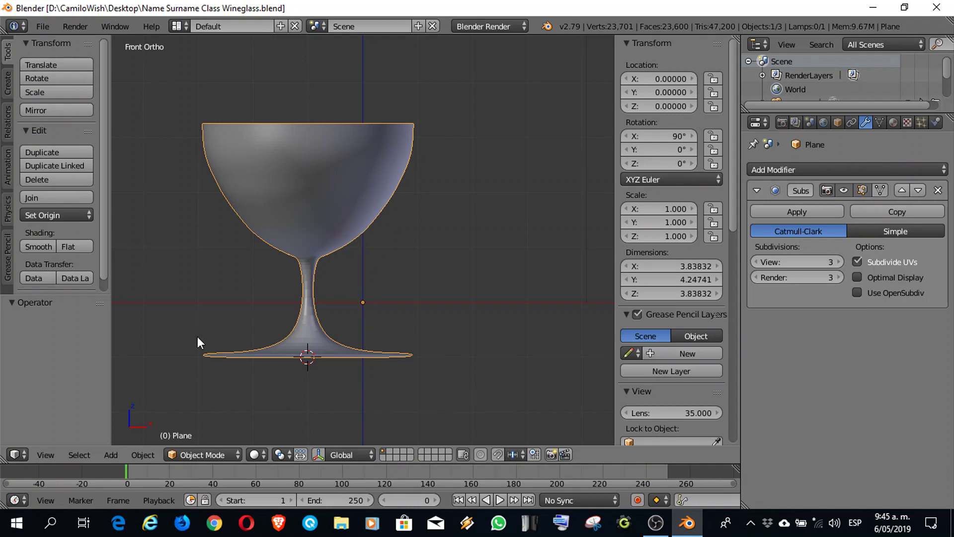
left_click(48, 454)
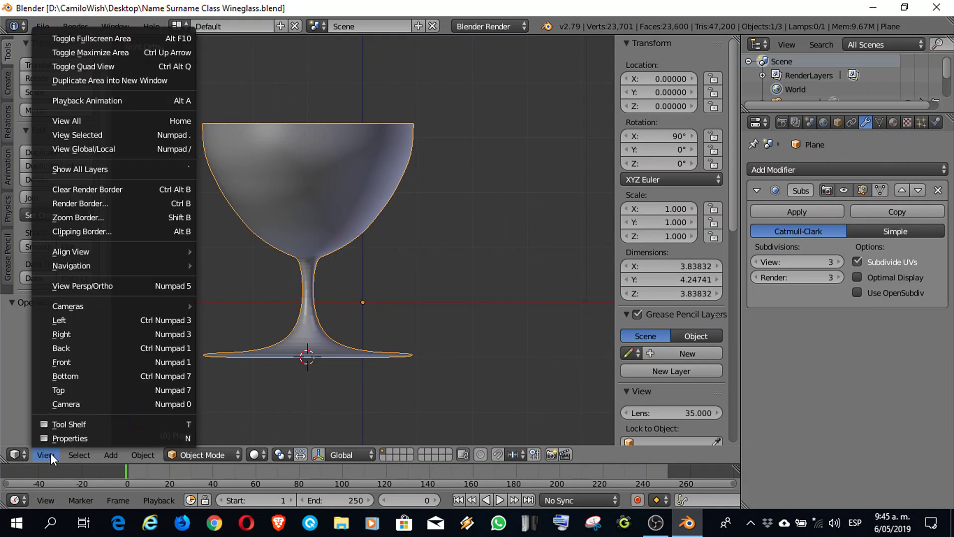
left_click(71, 391)
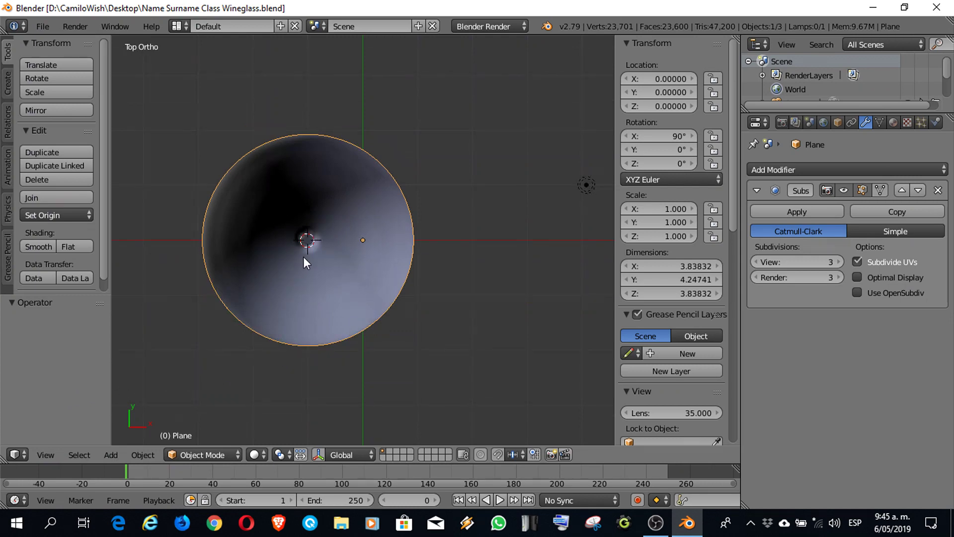
left_click(308, 238)
left_click(7, 82)
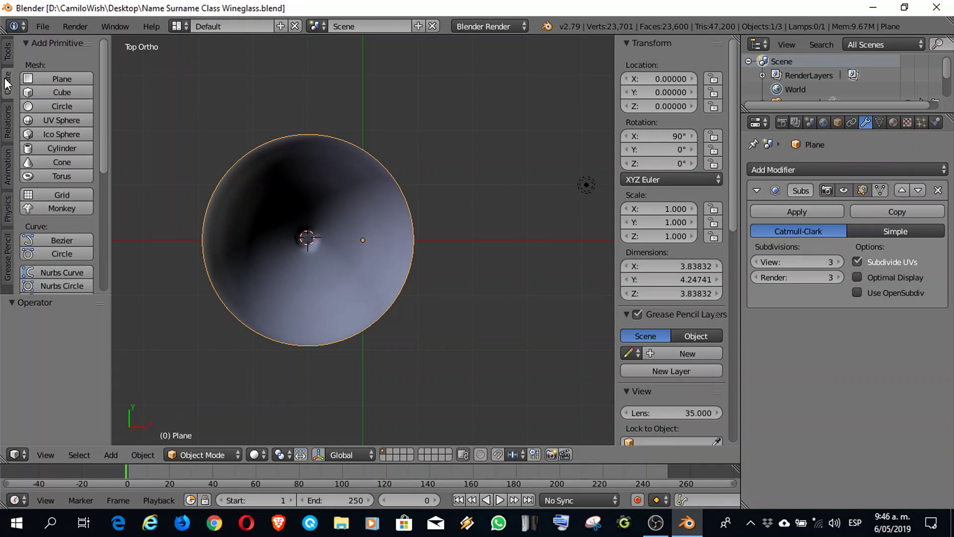
left_click(58, 78)
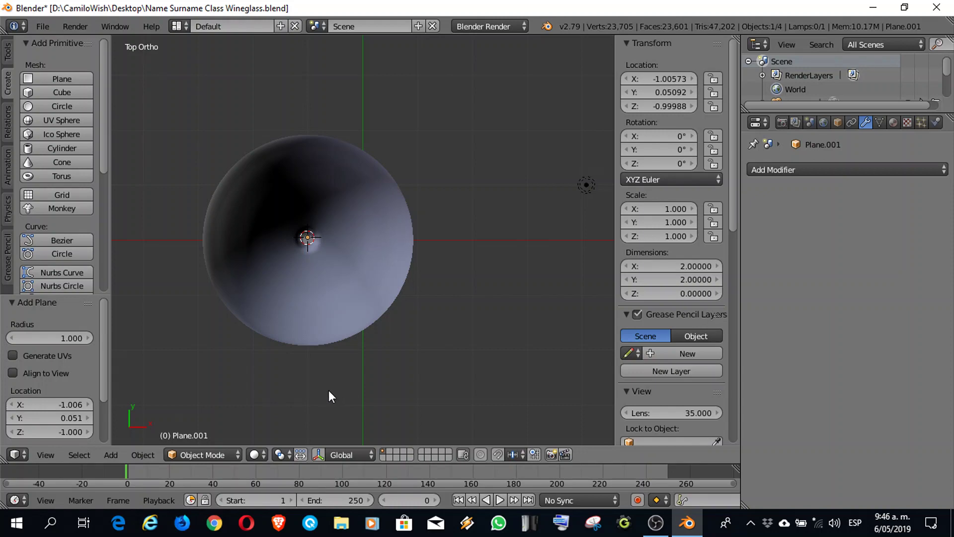
- Scale the new plane to 2 along both X and Y
middle_click_drag(323, 389, 339, 174)
middle_click_drag(368, 354, 411, 313)
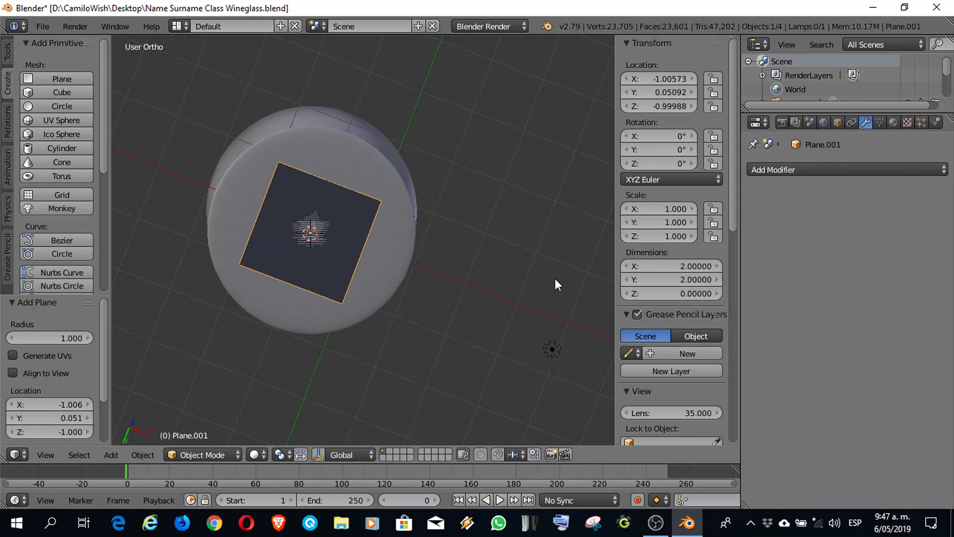
left_click(670, 207)
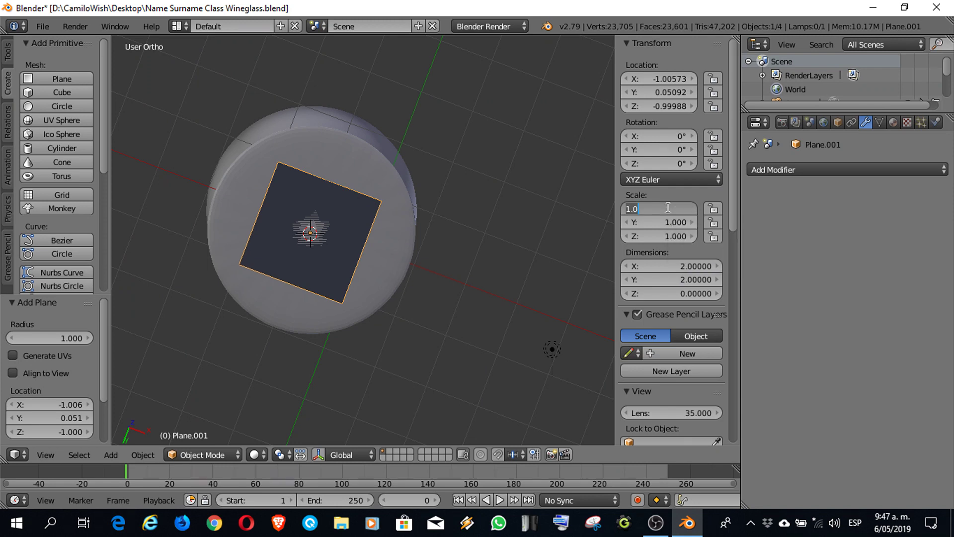
type("2")
key("Return")
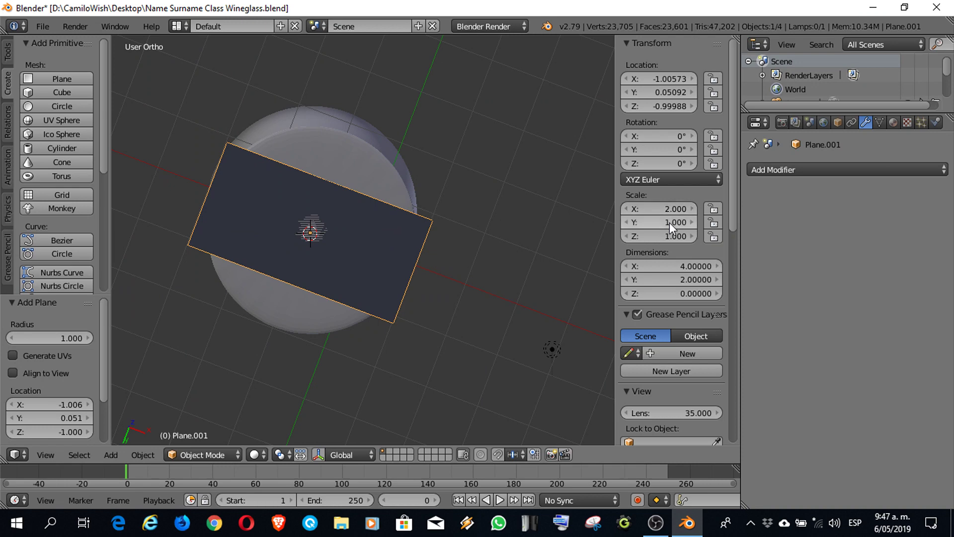
left_click(669, 222)
type("2")
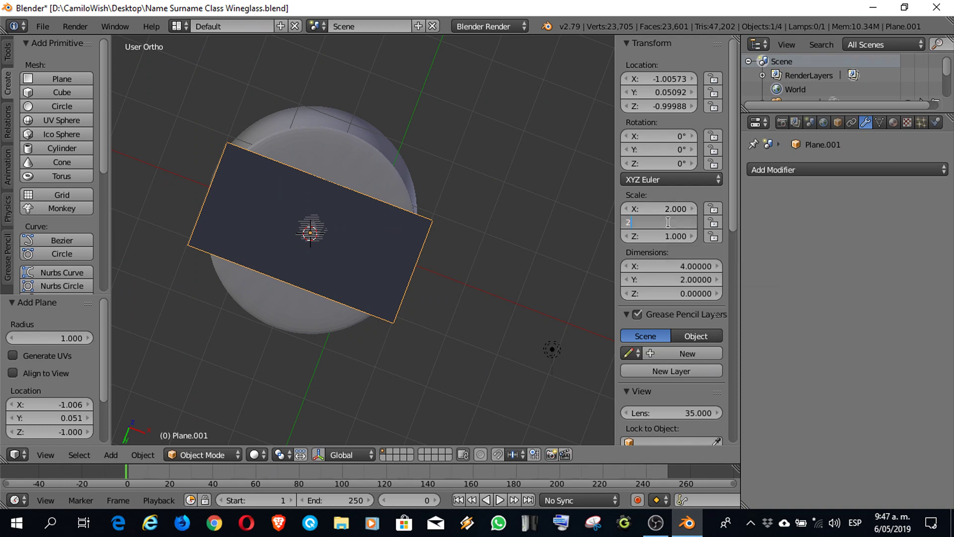
key("Return")
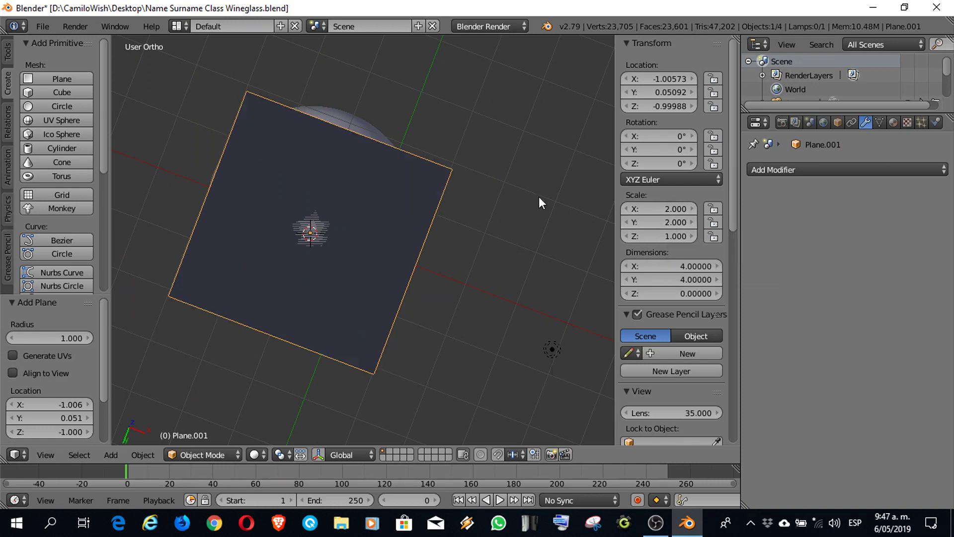
- Raise the plane along Z by about 1.29, up to the middle of the glass stem, using the translate manipulator
middle_click_drag(439, 108, 447, 251)
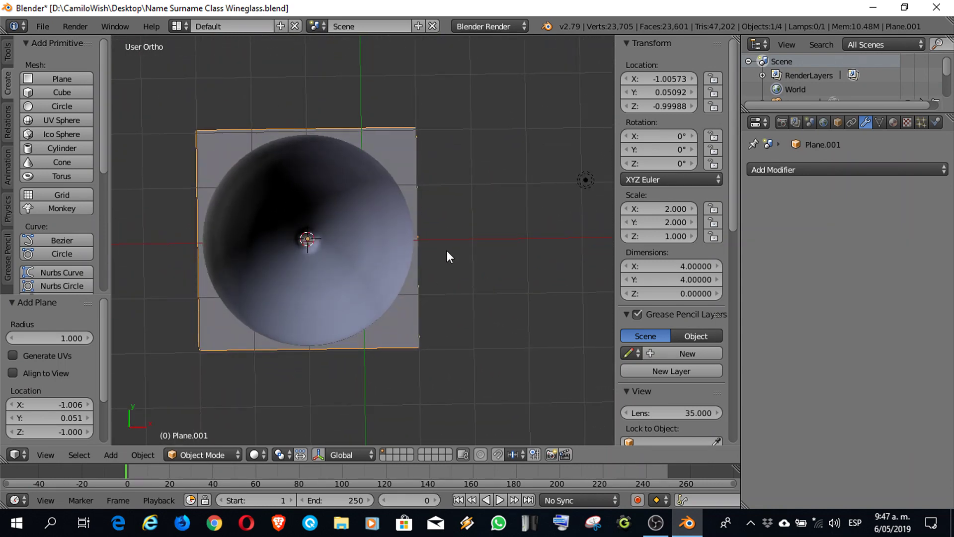
left_click(52, 454)
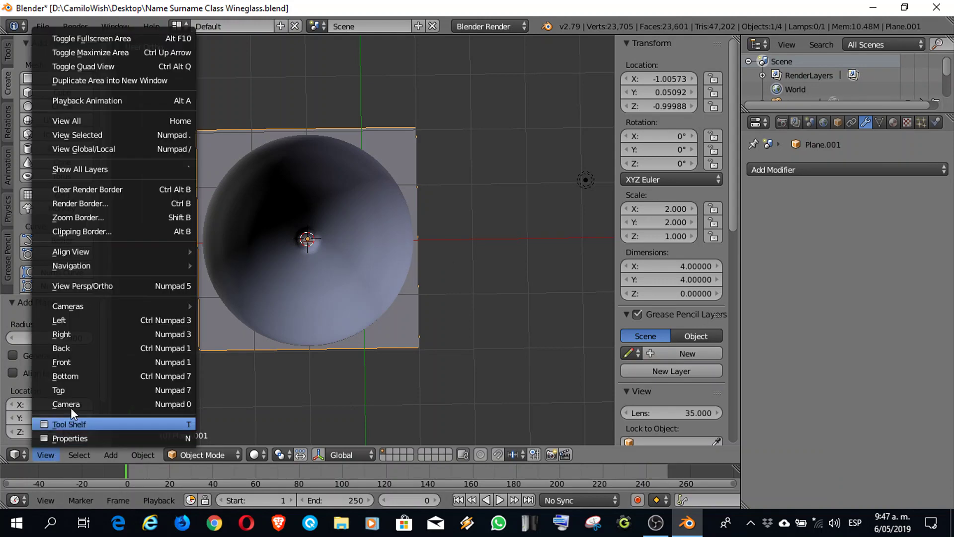
left_click(79, 390)
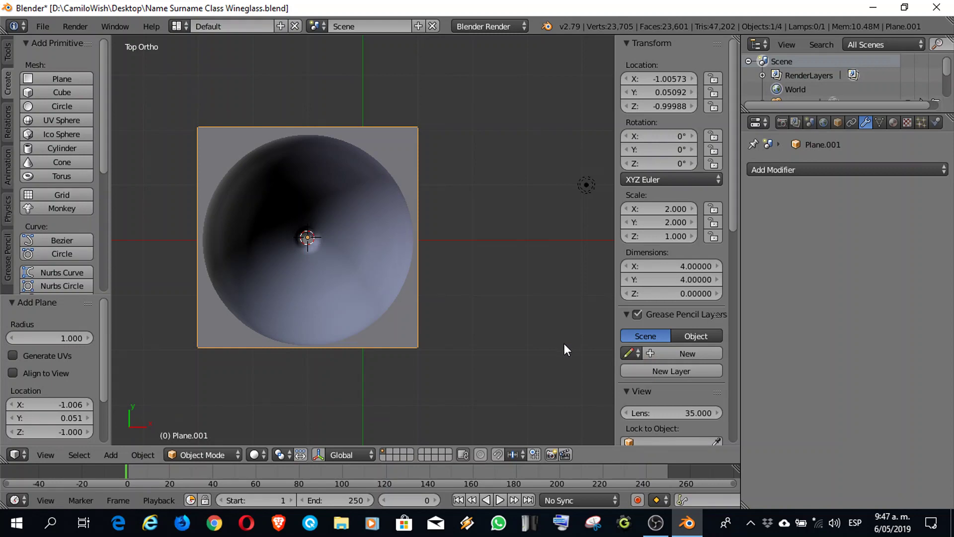
key("KP_1")
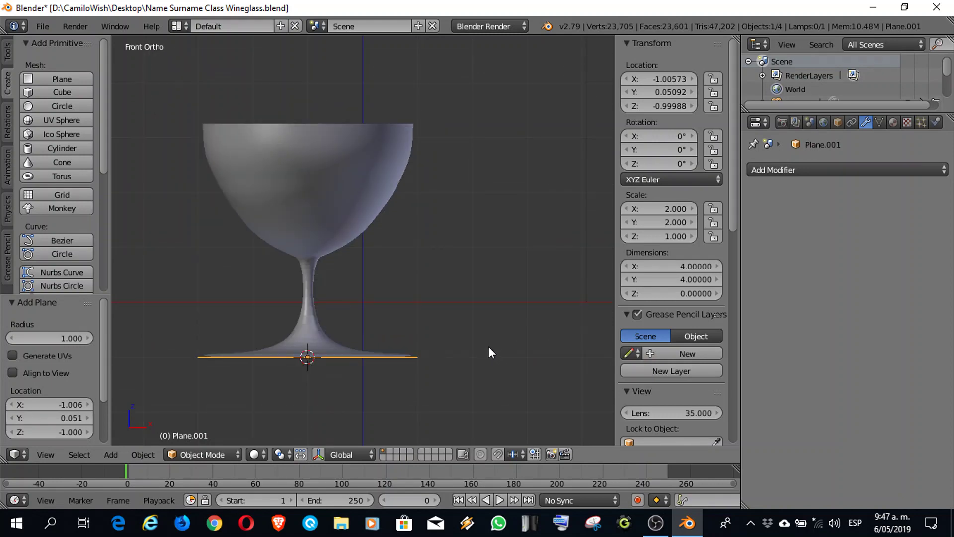
left_click(318, 455)
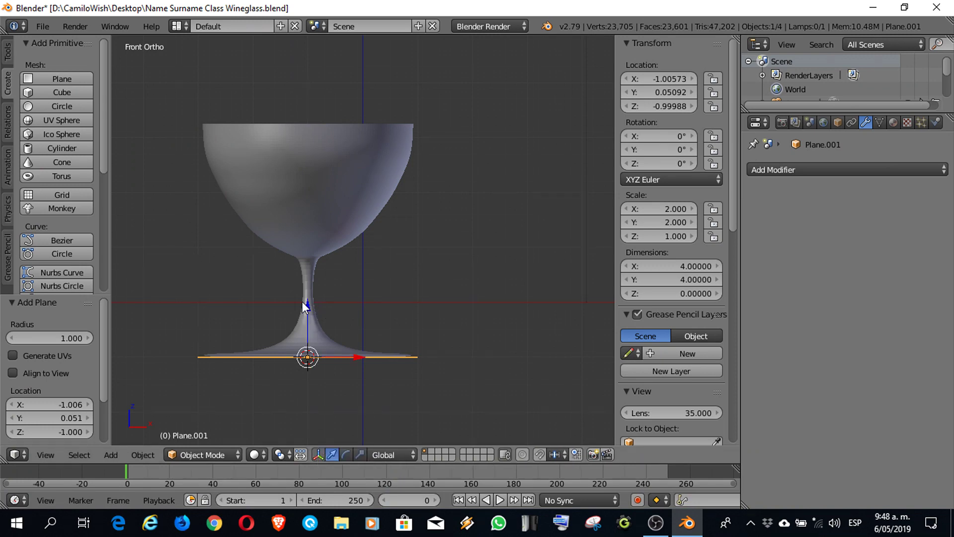
left_click_drag(306, 310, 303, 238)
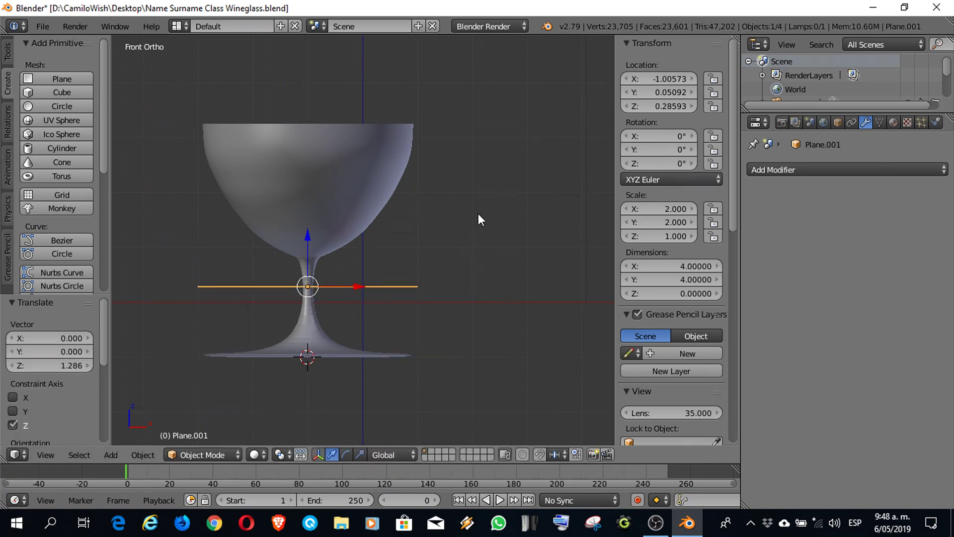
left_click(318, 454)
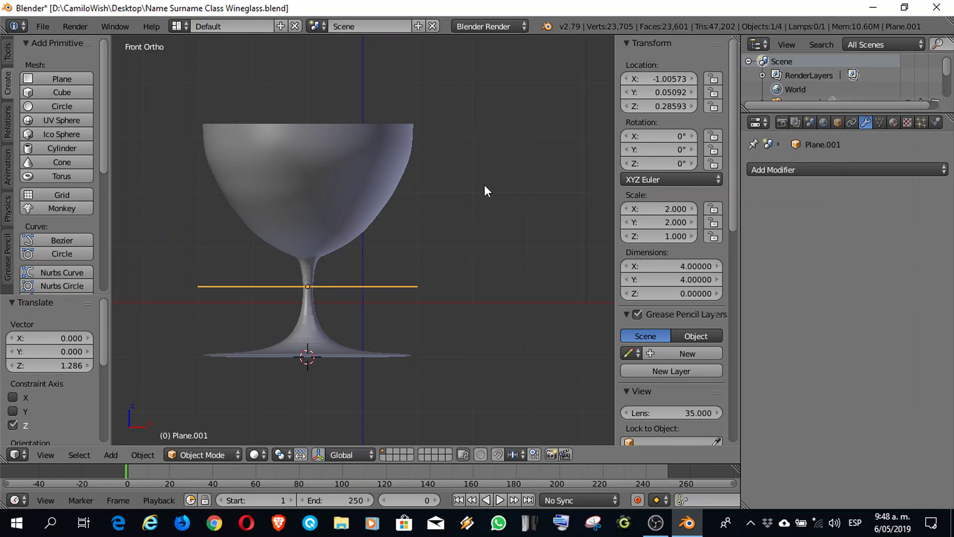
- Lower the plane along Z to about -1.025, just beneath the glass foot, and hide the manipulator
middle_click_drag(486, 190, 387, 228)
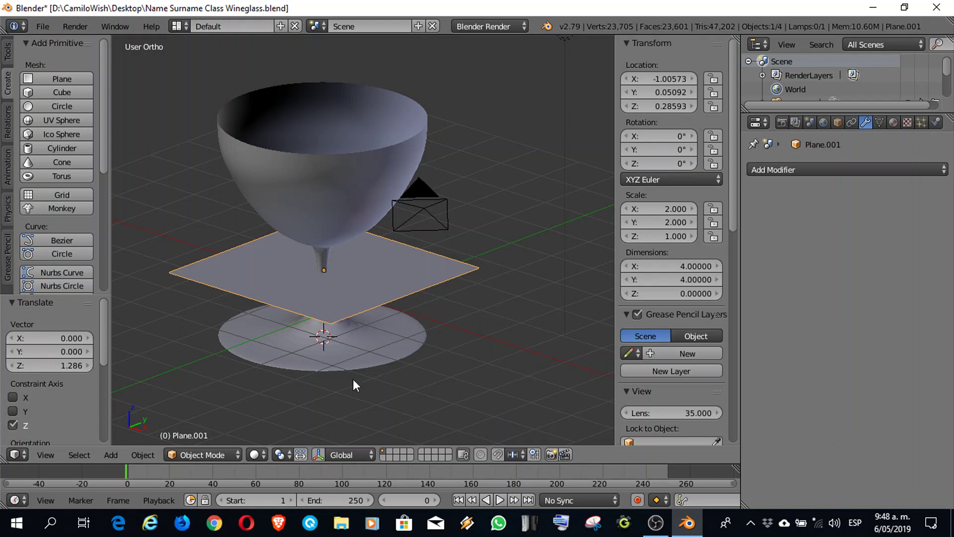
middle_click_drag(451, 366, 467, 324)
mouse_move(503, 205)
middle_mouse_down()
mouse_move(497, 254)
mouse_move(511, 211)
middle_mouse_up()
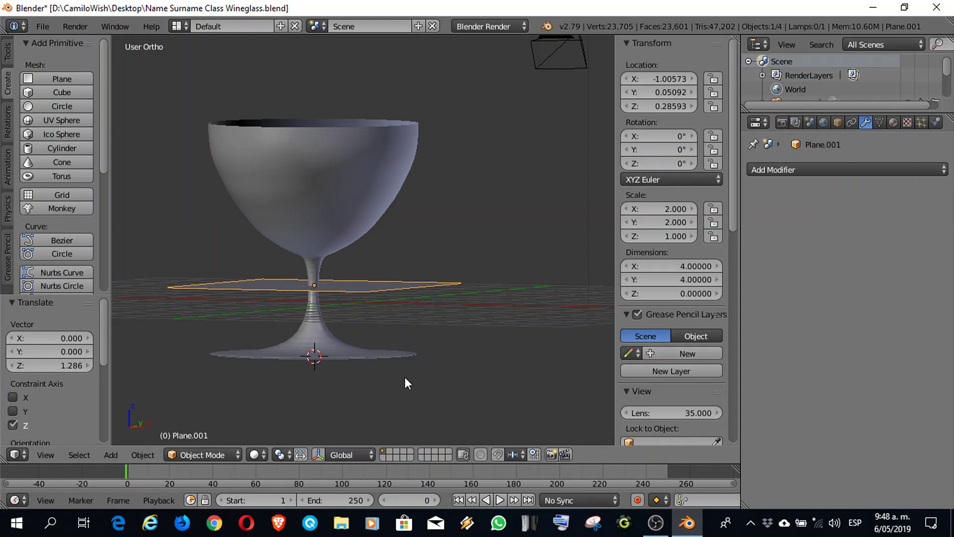
left_click(44, 454)
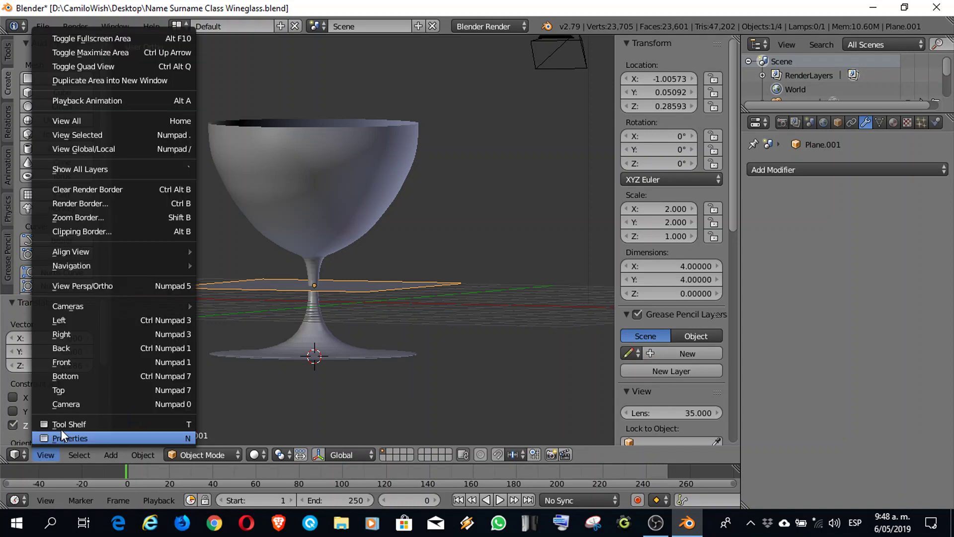
left_click(70, 362)
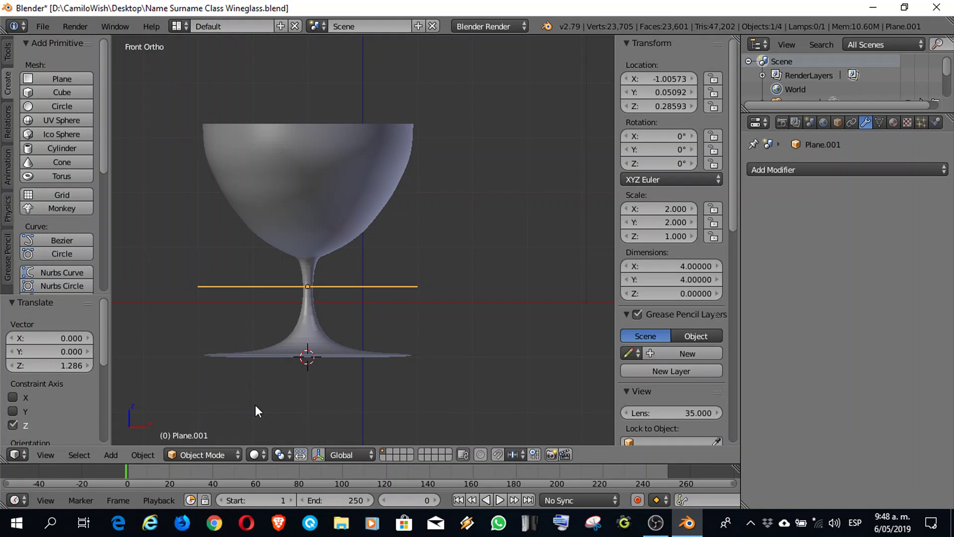
left_click(318, 454)
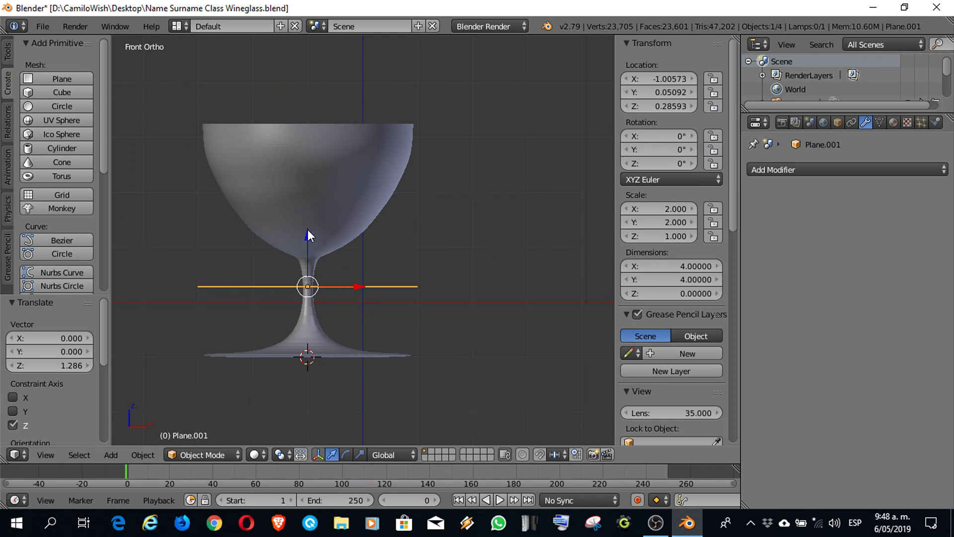
left_click_drag(308, 234, 306, 305)
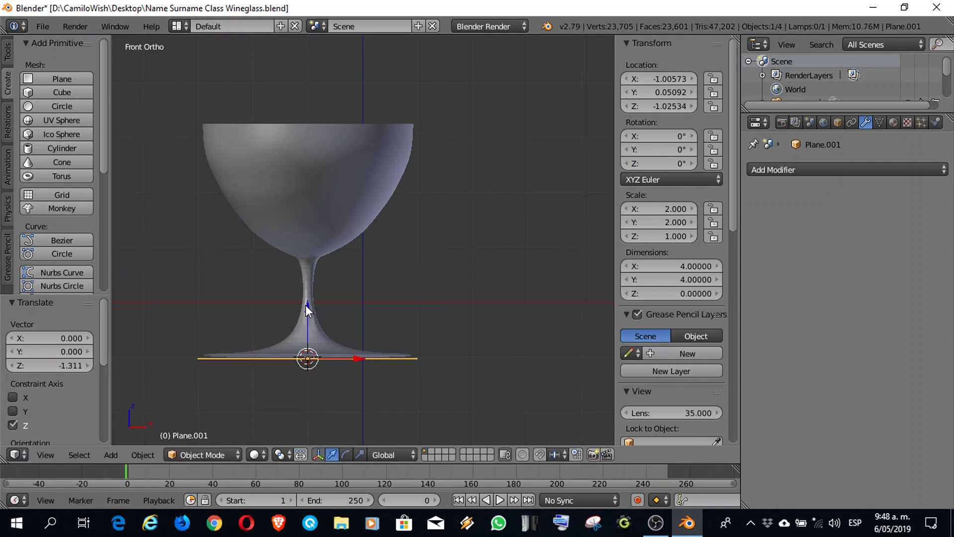
middle_click_drag(467, 266, 449, 316)
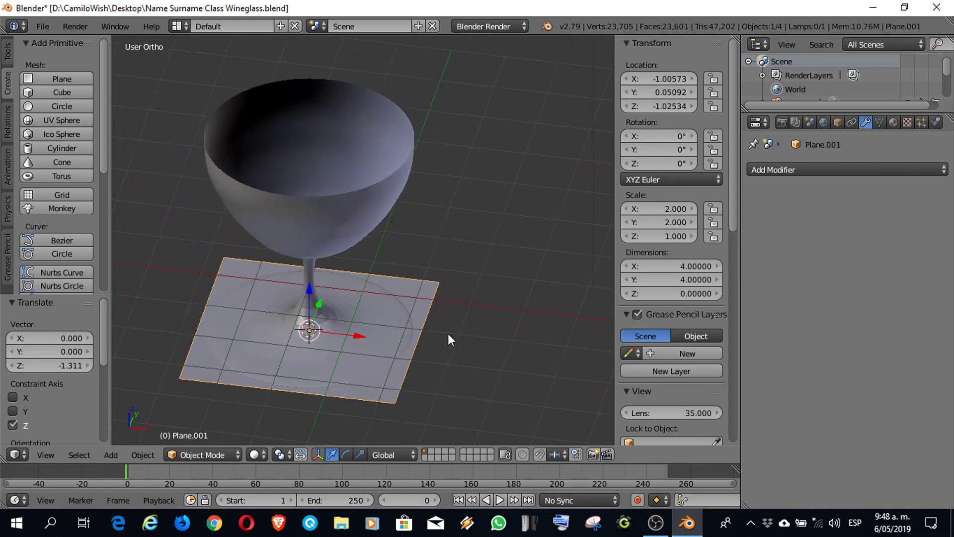
left_click(318, 455)
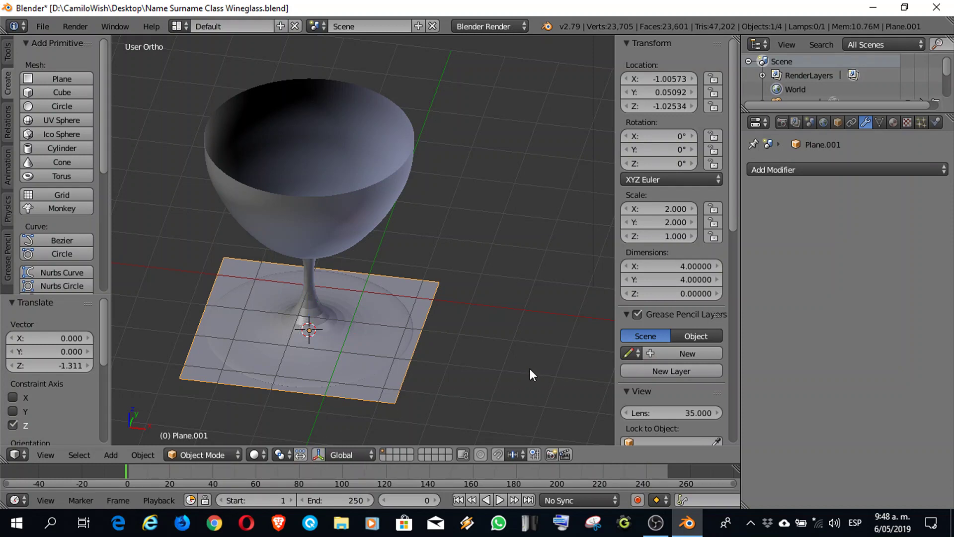
- Rename the plane beneath the glass as Tile
left_click(50, 457)
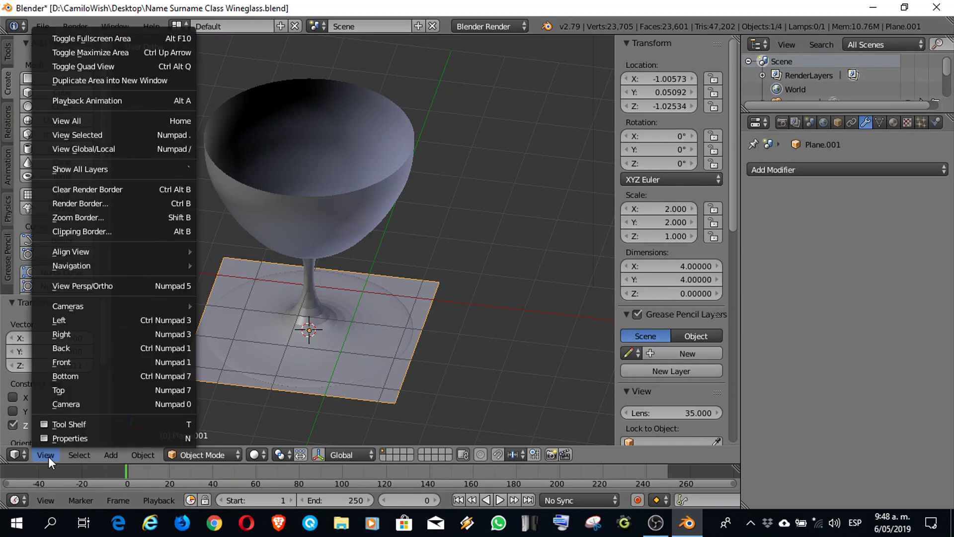
left_click(70, 362)
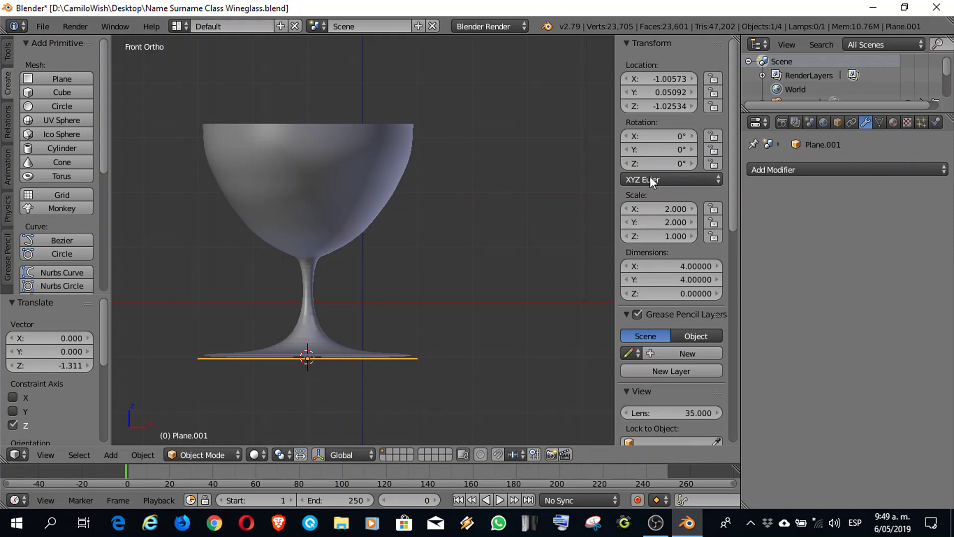
scroll(667, 240, "down", 10)
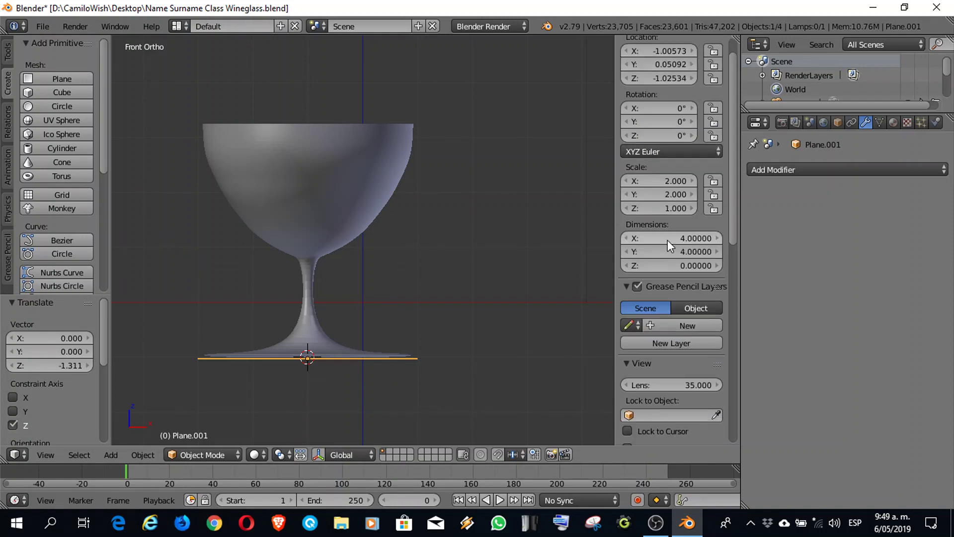
scroll(667, 240, "down", 7)
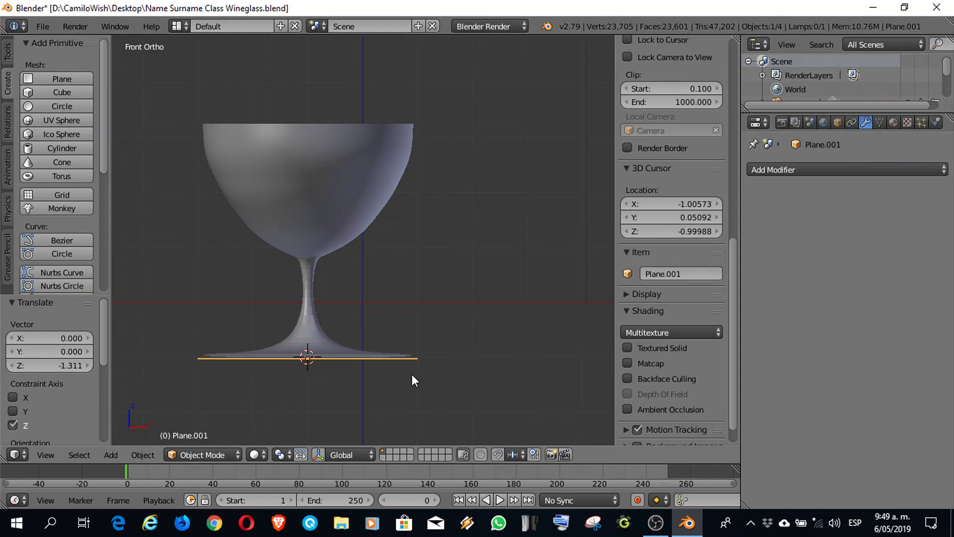
left_click(685, 271)
key("BackSpace")
type("Tile")
key("Return")
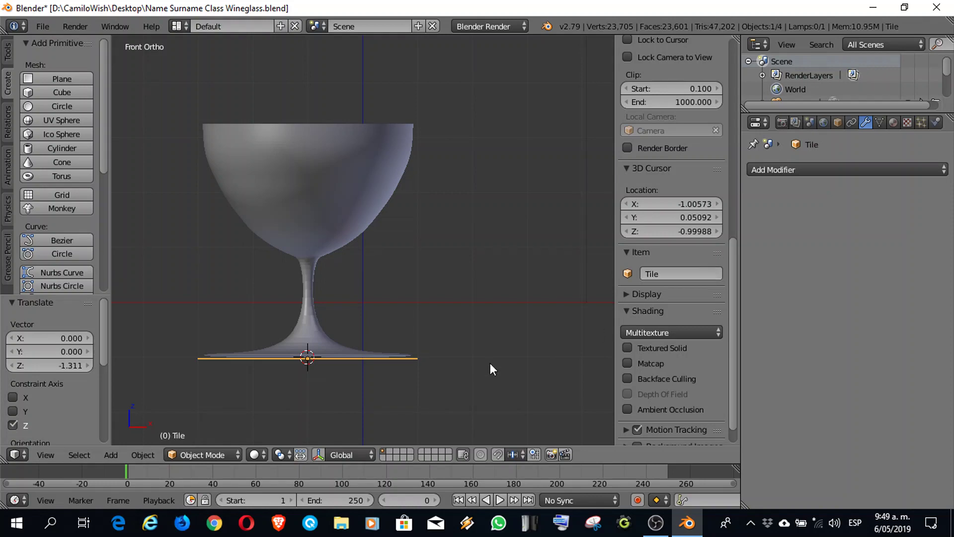
- Select the glass object and rename it as Wine glass
right_click(319, 171)
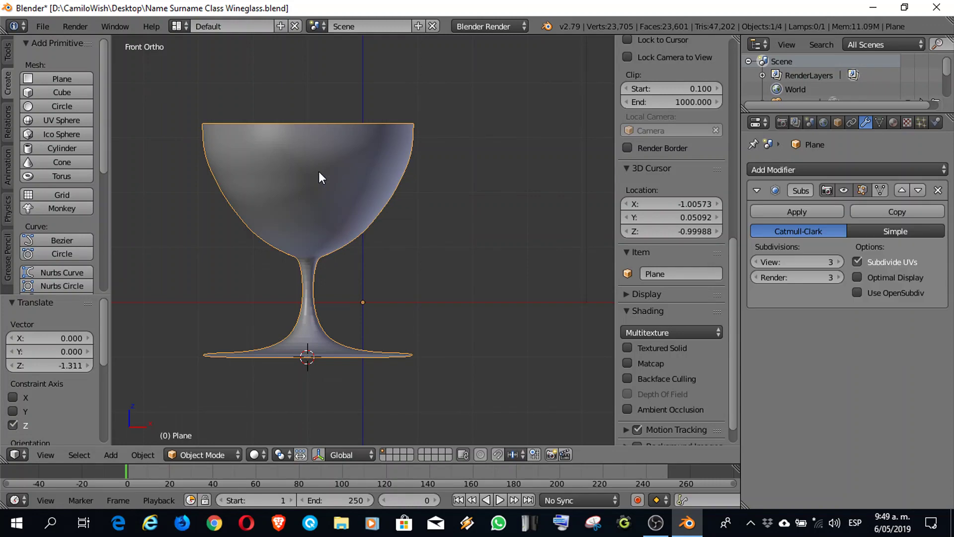
left_click(686, 272)
type("Wine glass")
key("Return")
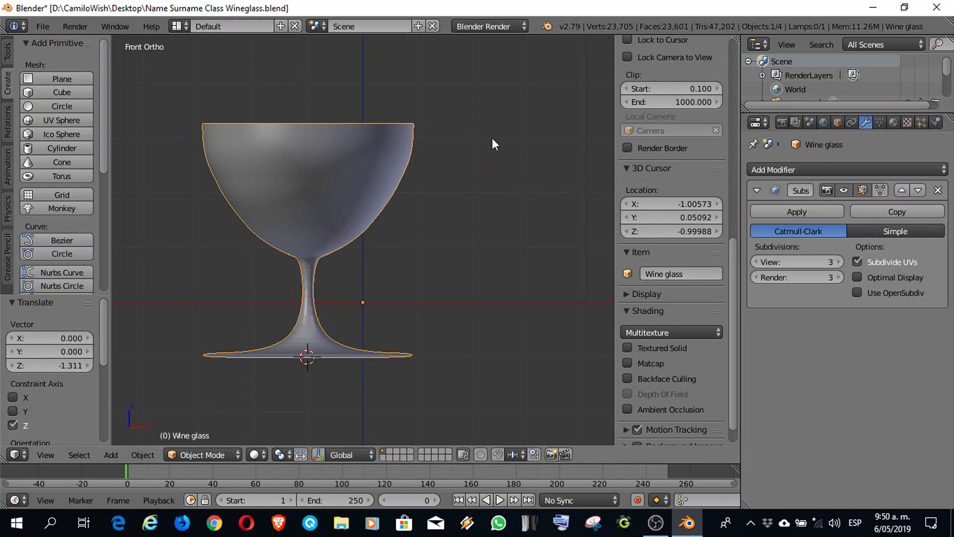
- Select the Tile plane and give it a new material named Patterned placemat
middle_click_drag(492, 138, 421, 329)
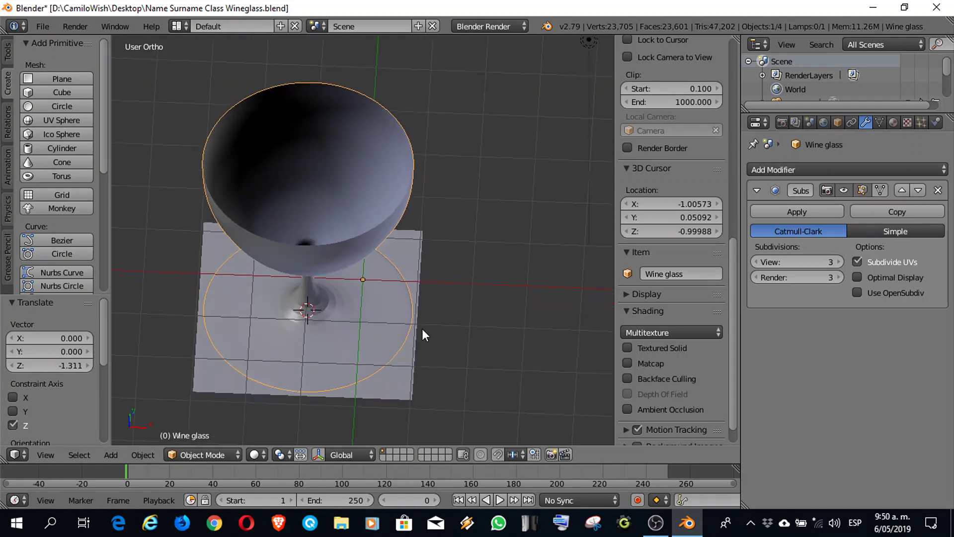
right_click(393, 389)
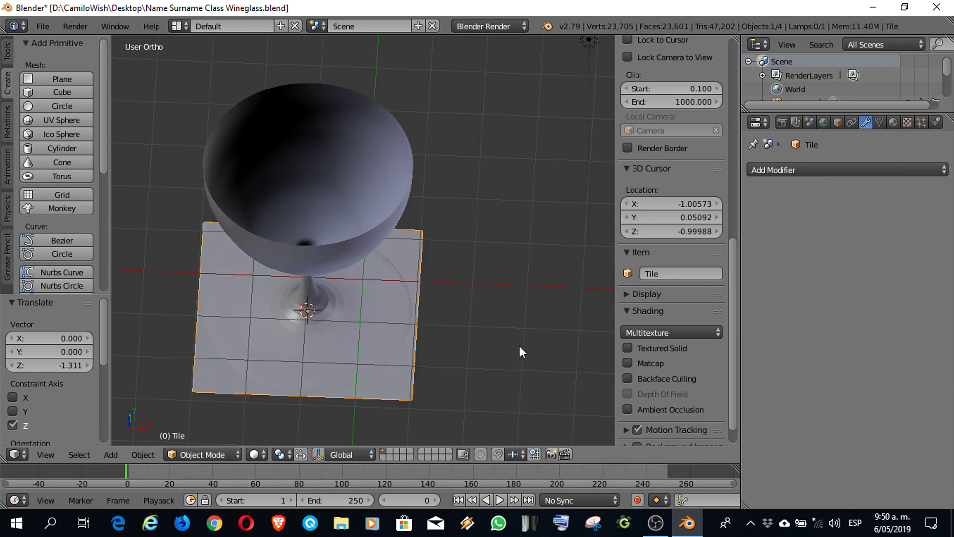
middle_click_drag(520, 346, 529, 310)
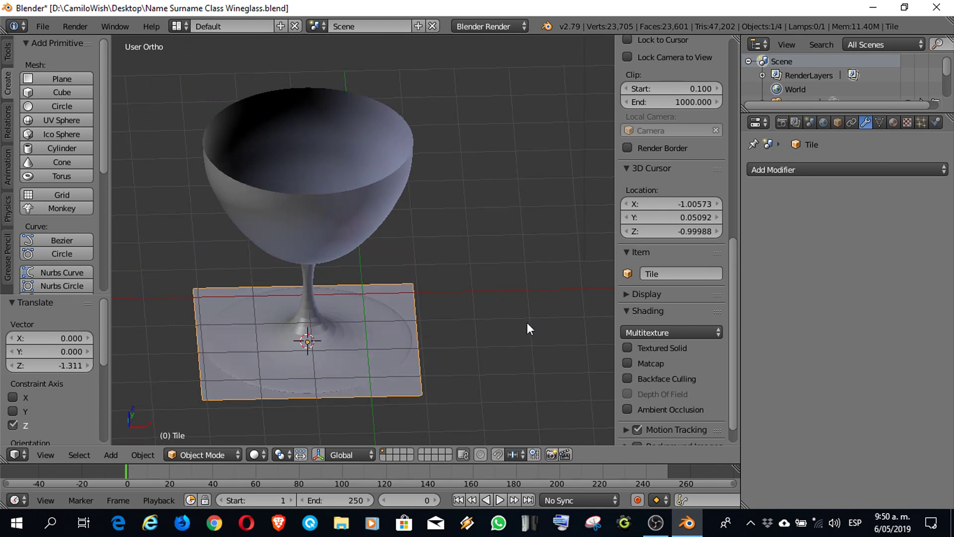
middle_click_drag(520, 356, 500, 386)
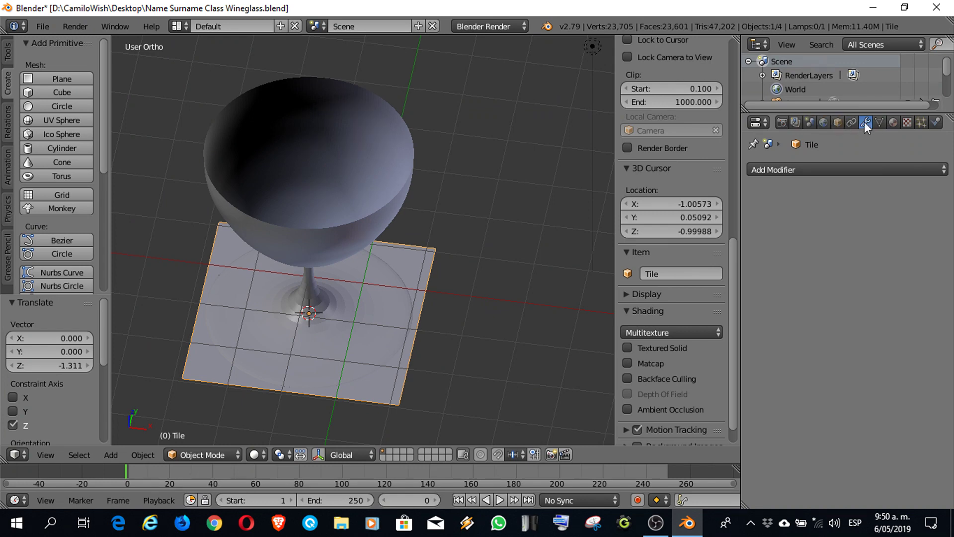
left_click(893, 122)
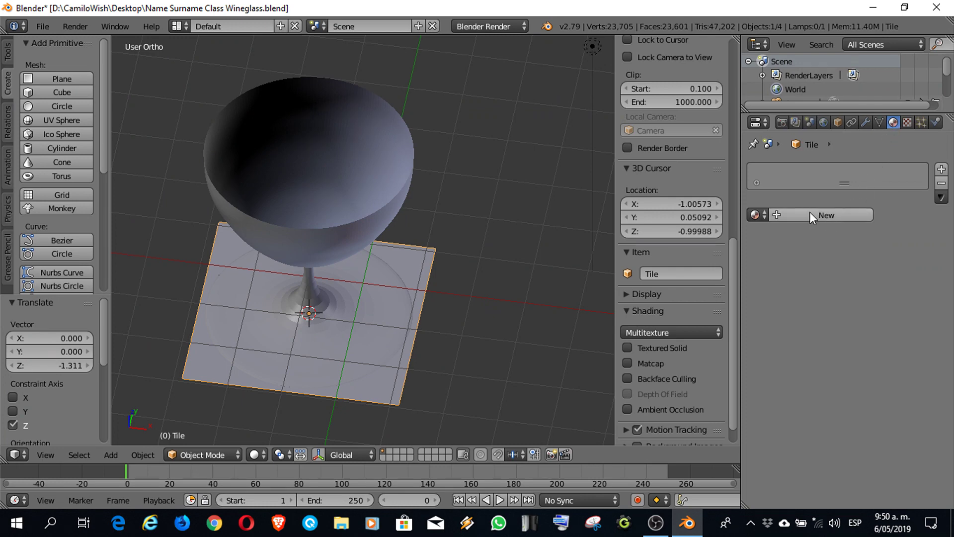
left_click(824, 215)
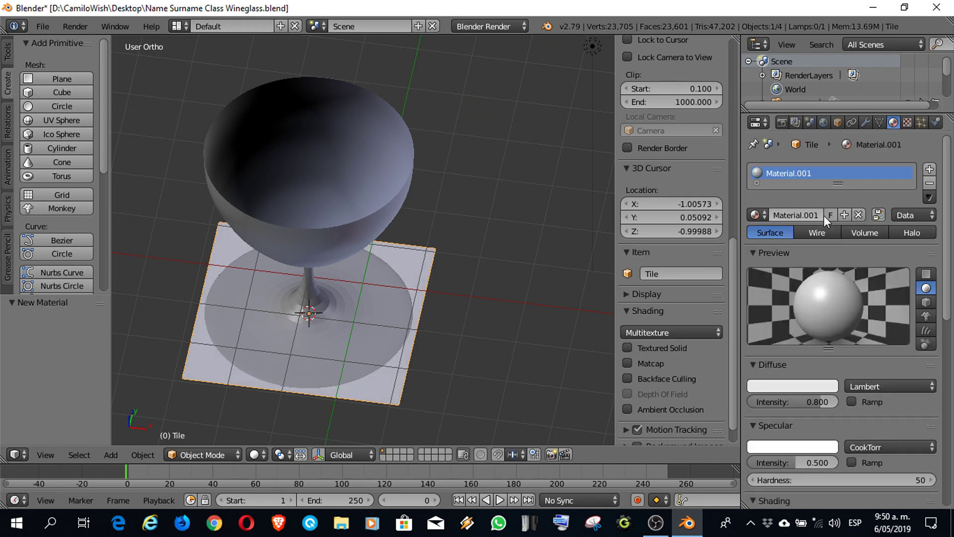
left_click(790, 215)
type("Patterned")
type(" place")
type("mat")
key("Return")
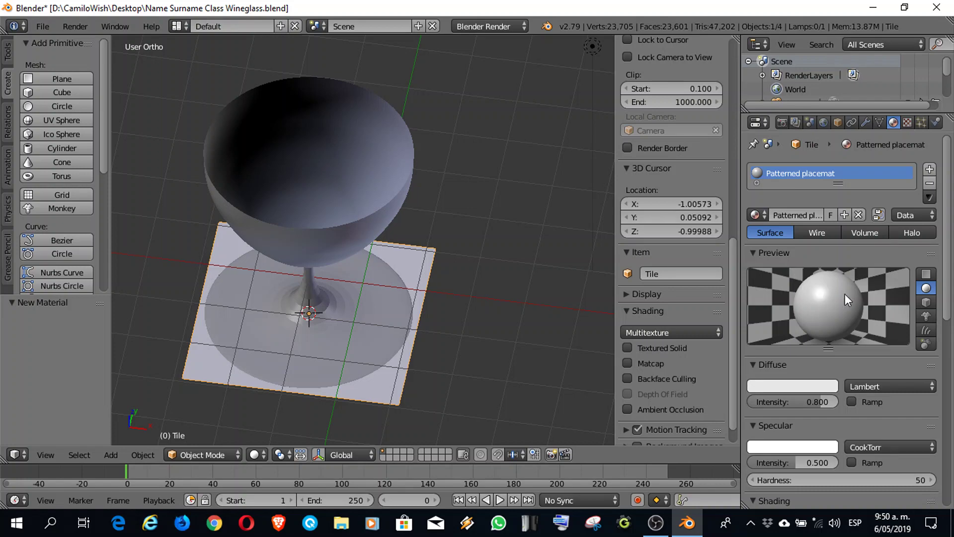
- Add a new texture to the Patterned placemat material and name it Diamond pattern
left_click(907, 121)
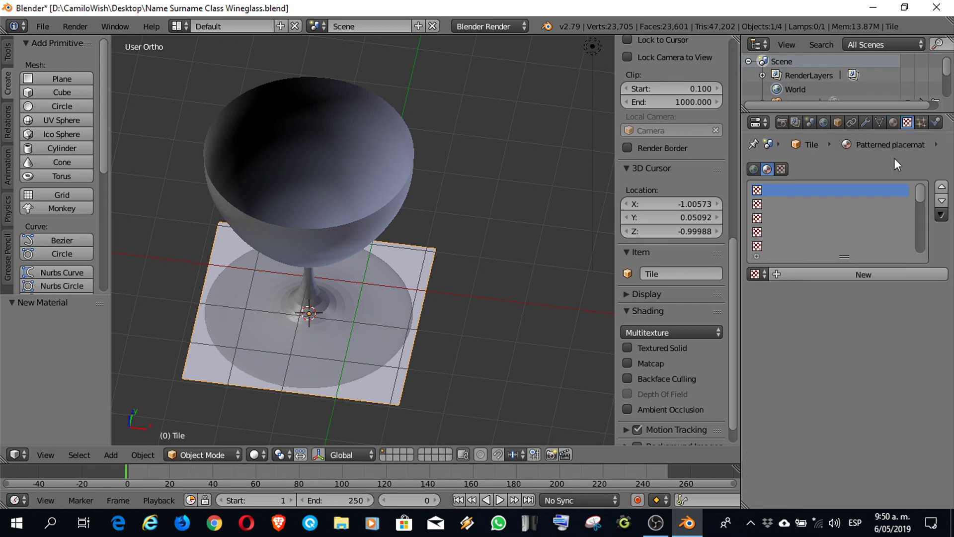
left_click(828, 275)
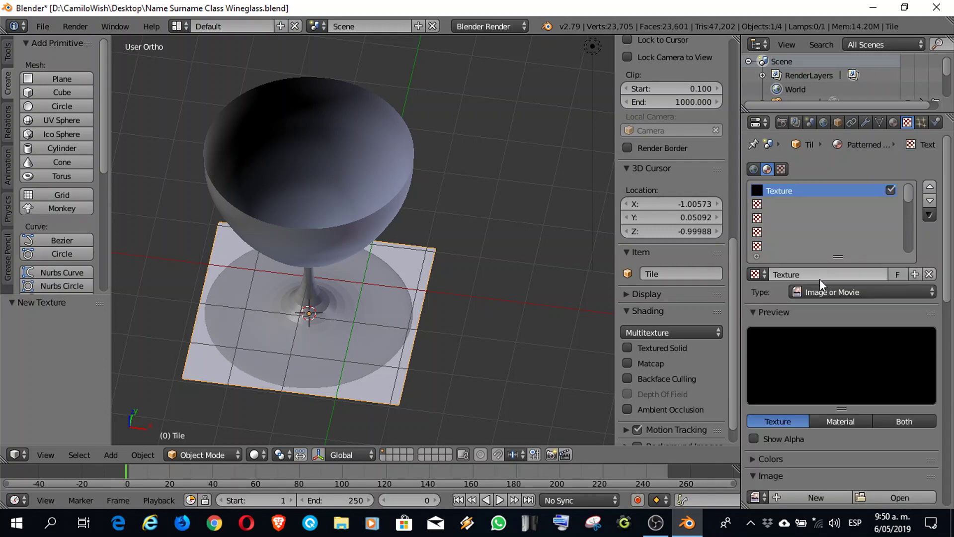
left_click(804, 275)
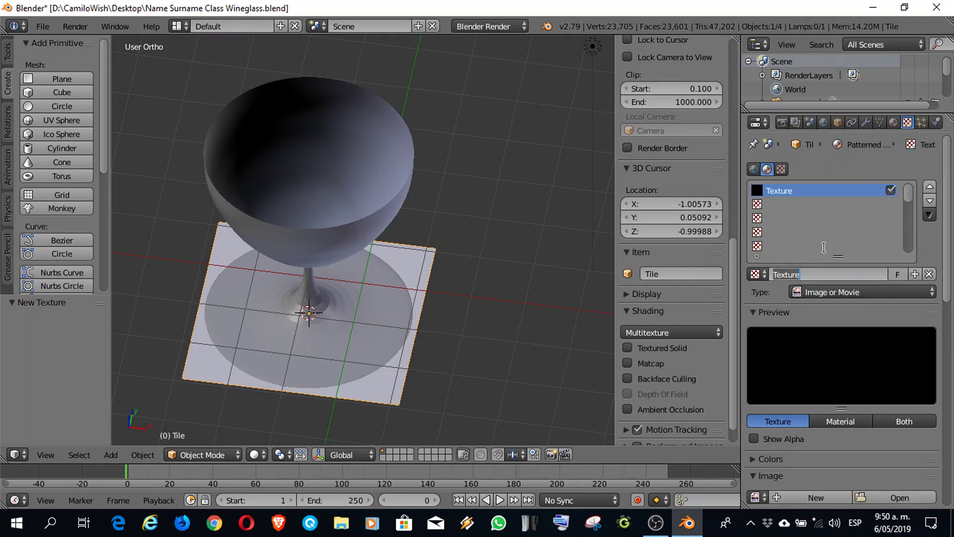
type("Diamond pattern")
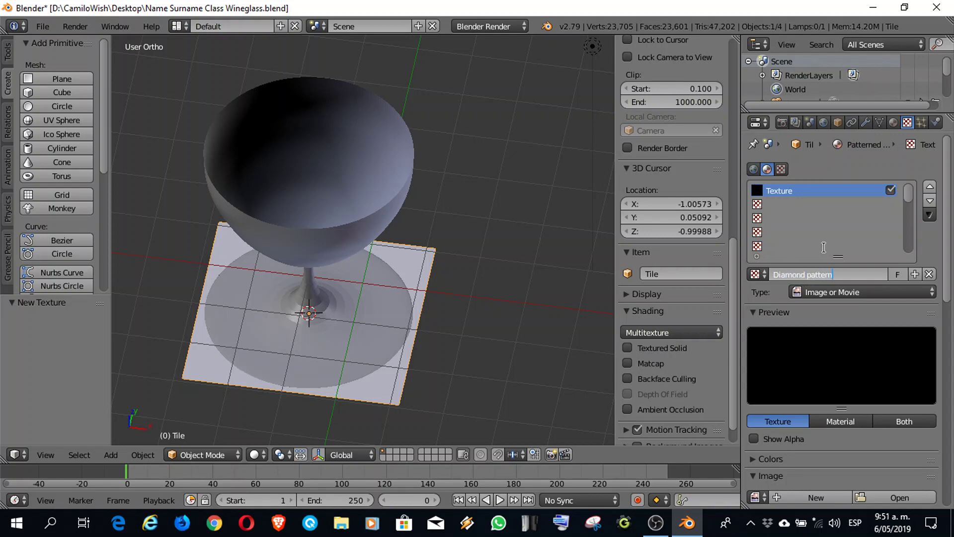
key("Return")
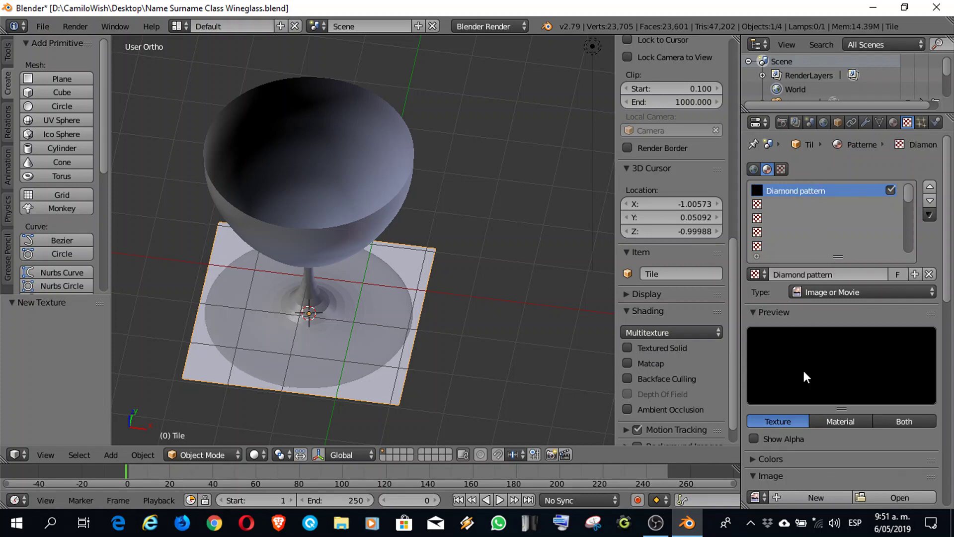
- Load DiamondPattern.jpg from the WineGlass folder on the Desktop as the texture's image
left_click(894, 497)
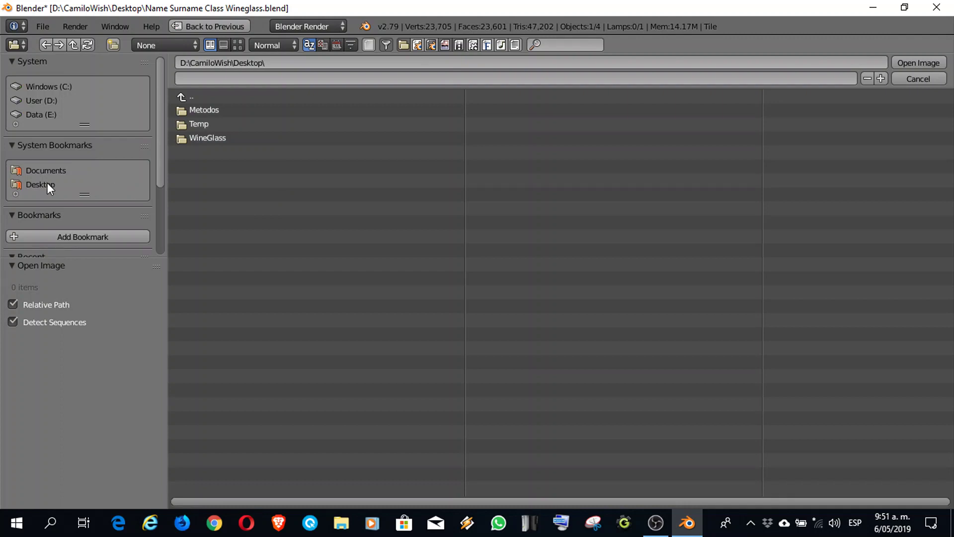
left_click(217, 139)
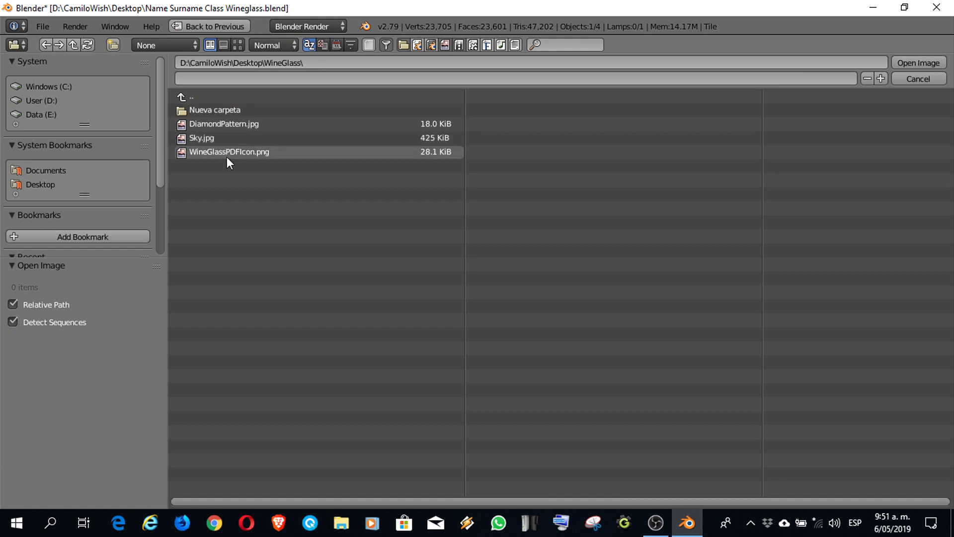
left_click(221, 124)
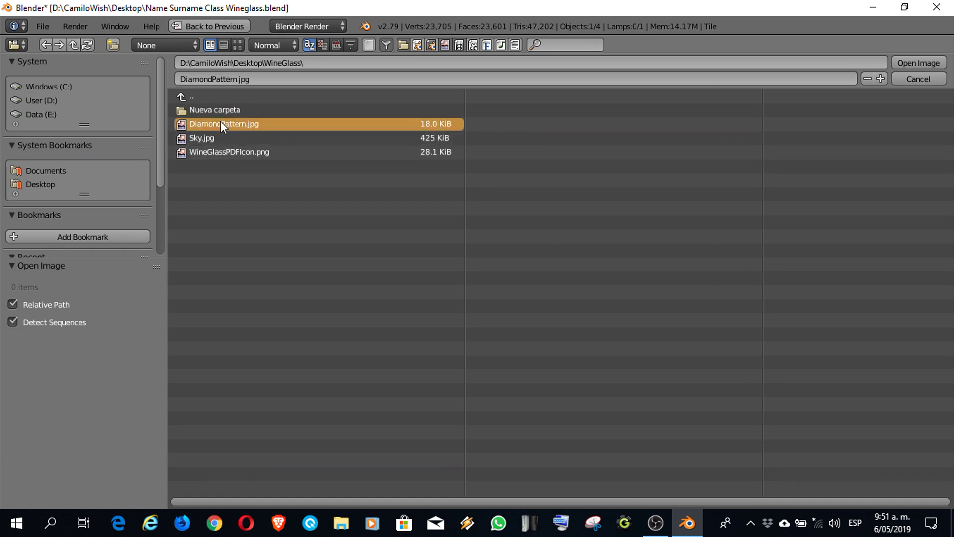
left_click(918, 63)
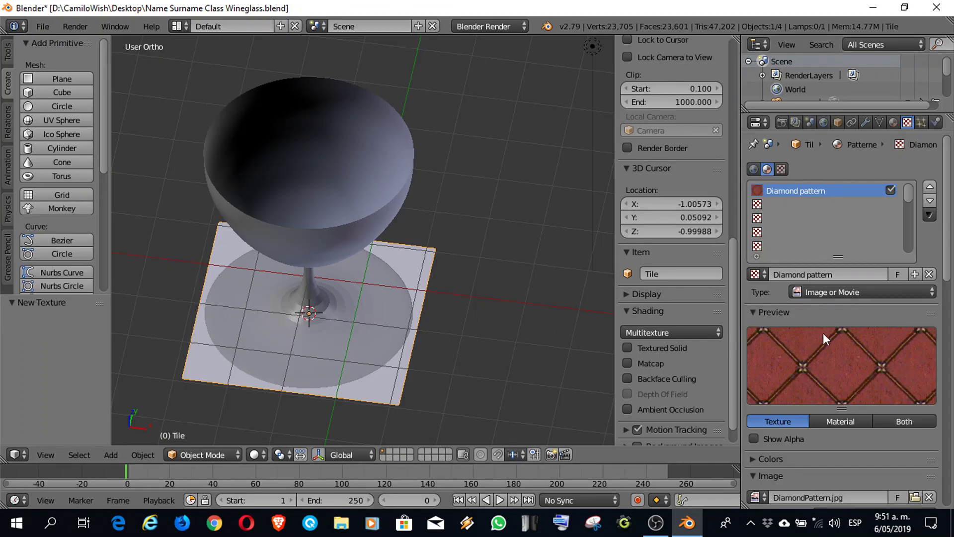
- Set the Diamond pattern texture's image mapping to repeat 3 times in both X and Y
scroll(825, 337, "down", 6)
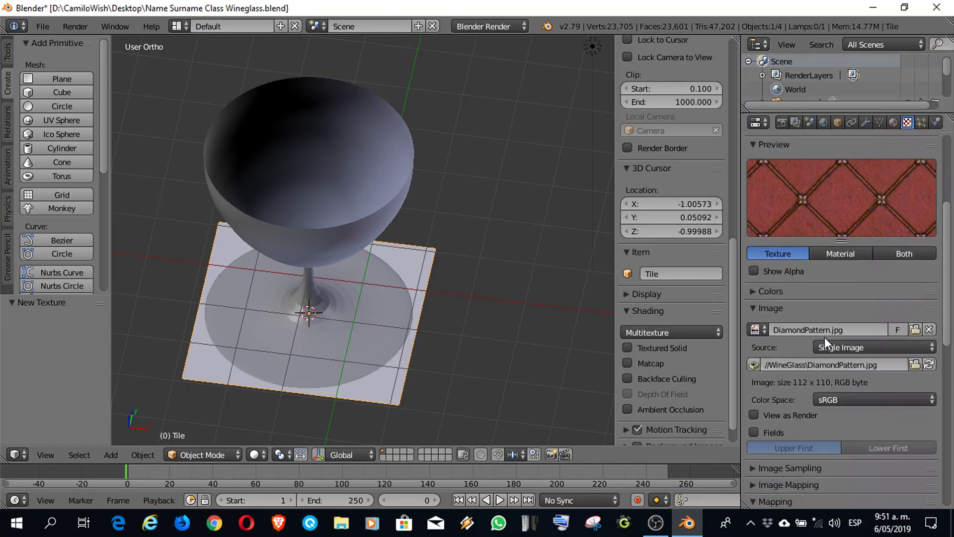
scroll(825, 337, "down", 5)
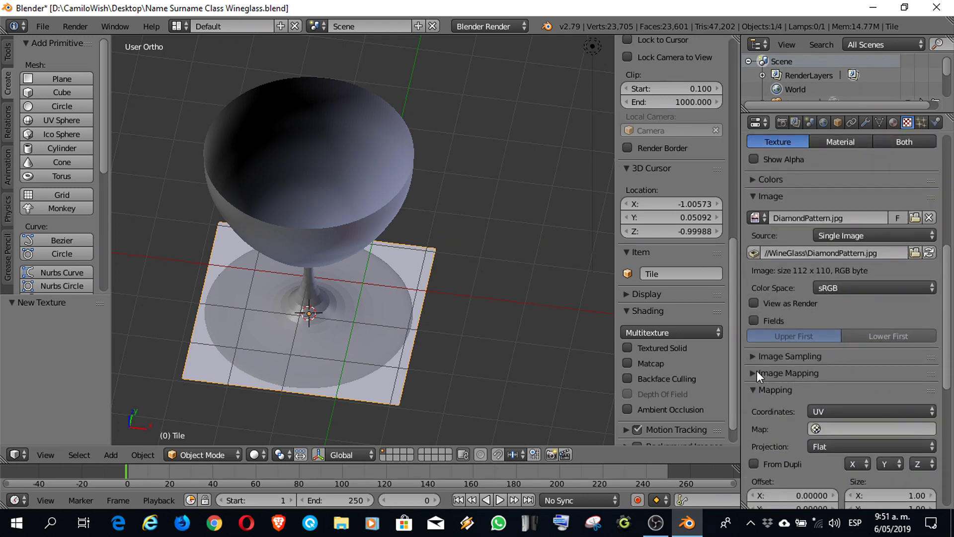
left_click(755, 373)
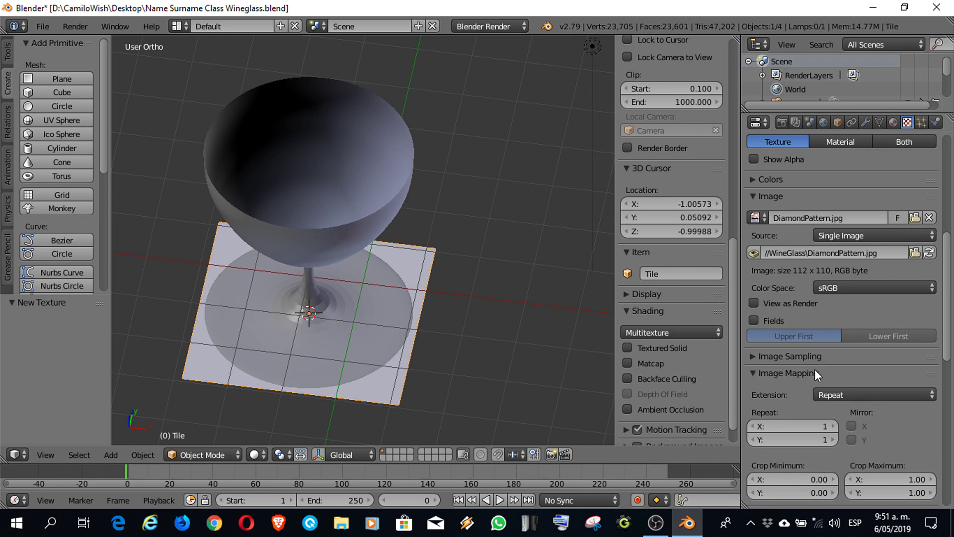
scroll(815, 369, "down", 4)
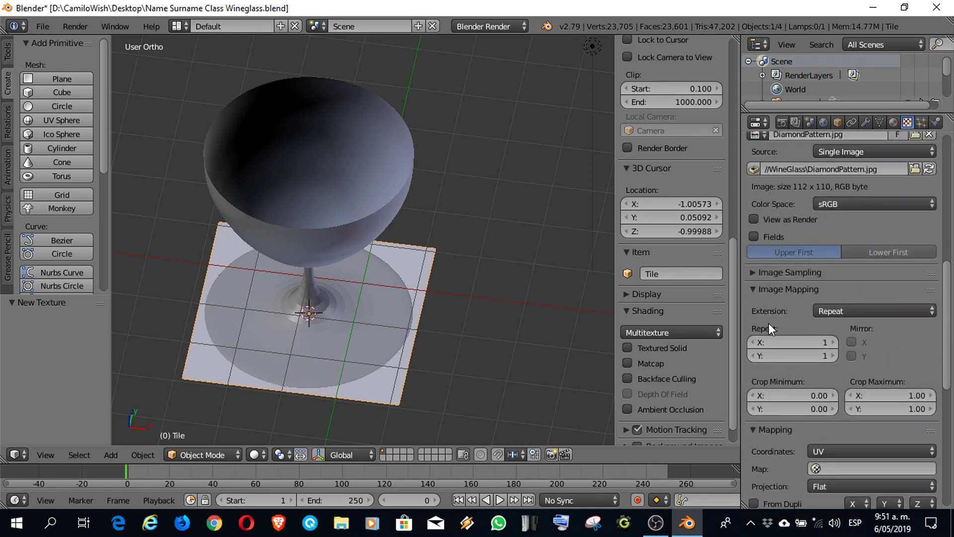
left_click(834, 342)
left_click(835, 342)
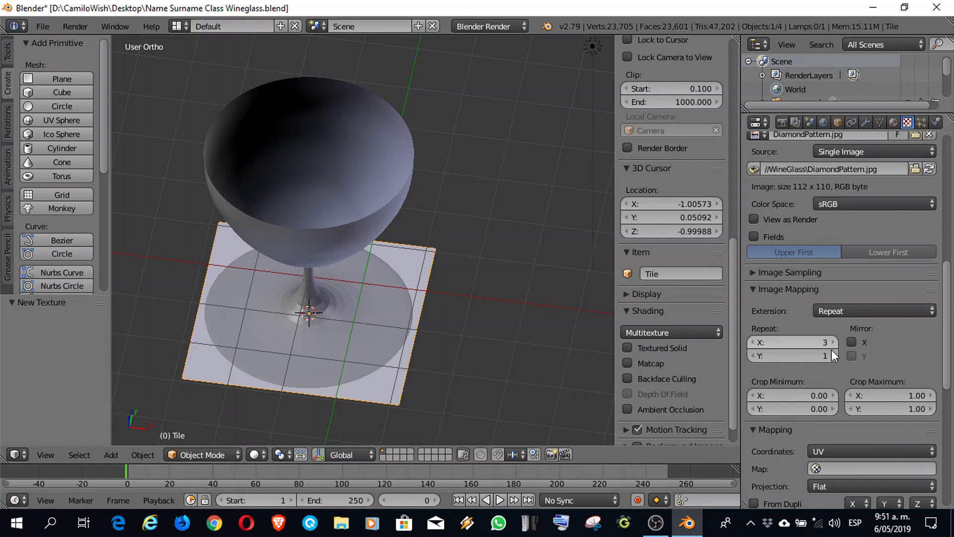
left_click(834, 356)
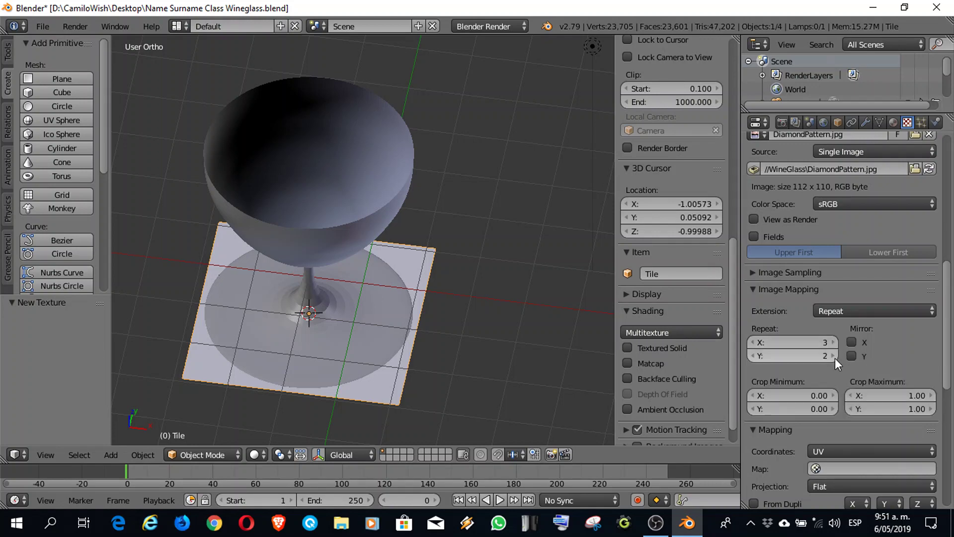
left_click(834, 356)
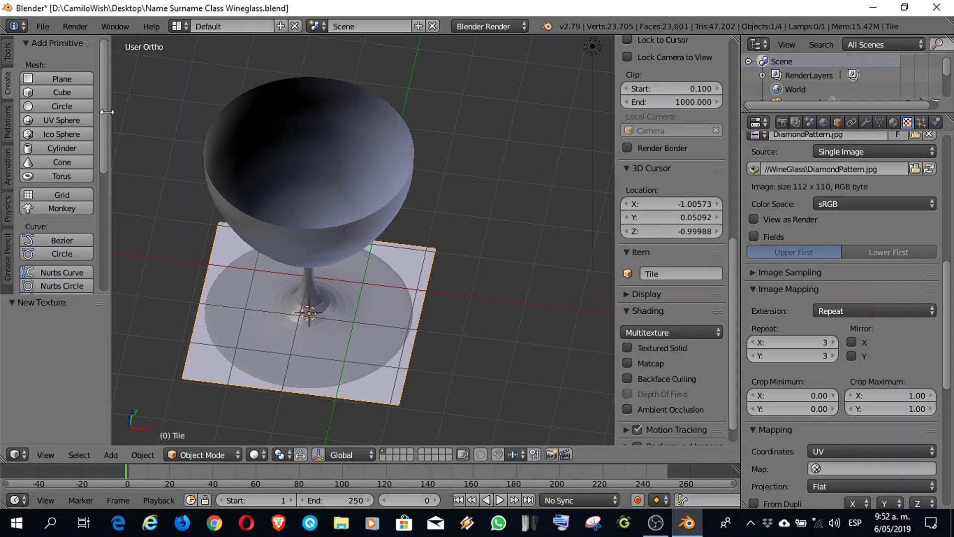
- Render a still image to check the tile's texture, and return to the 3D view
left_click(82, 26)
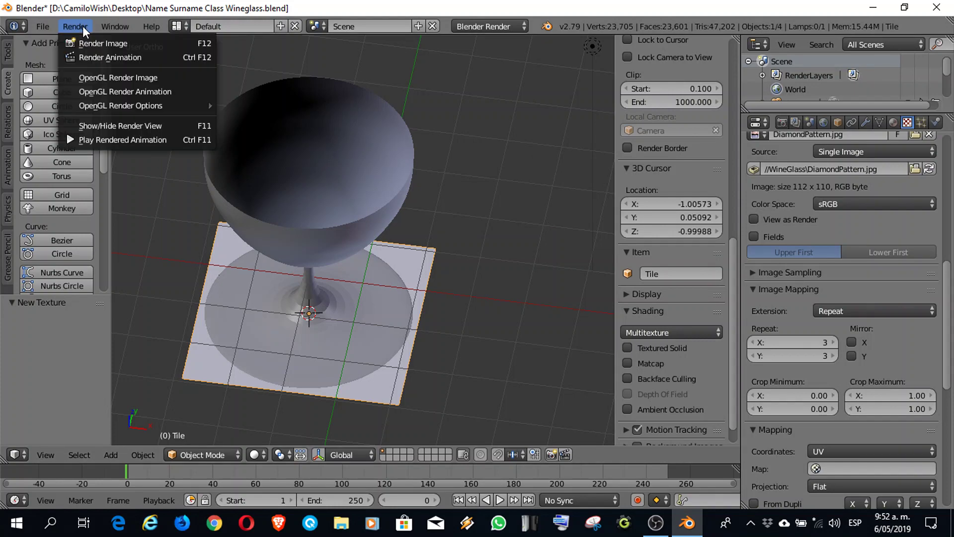
left_click(106, 43)
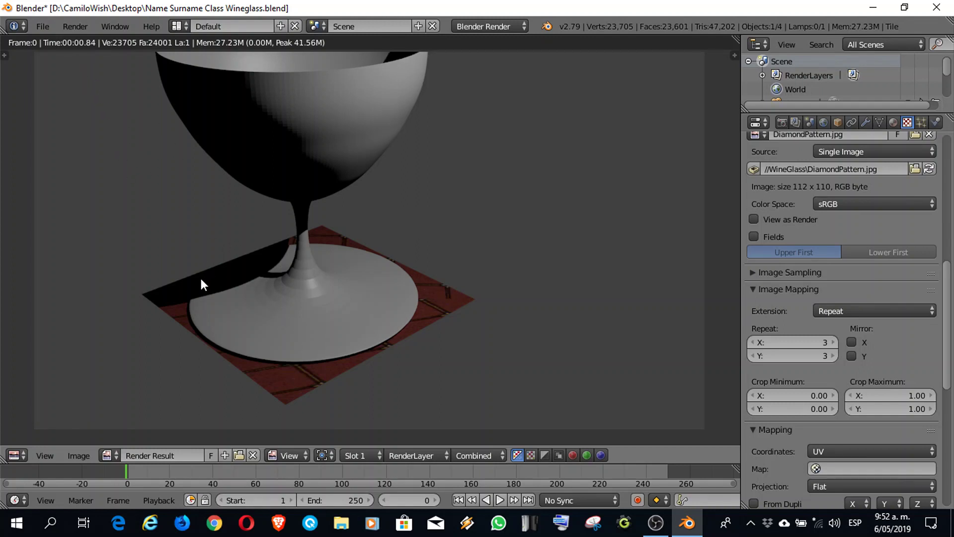
key("Escape")
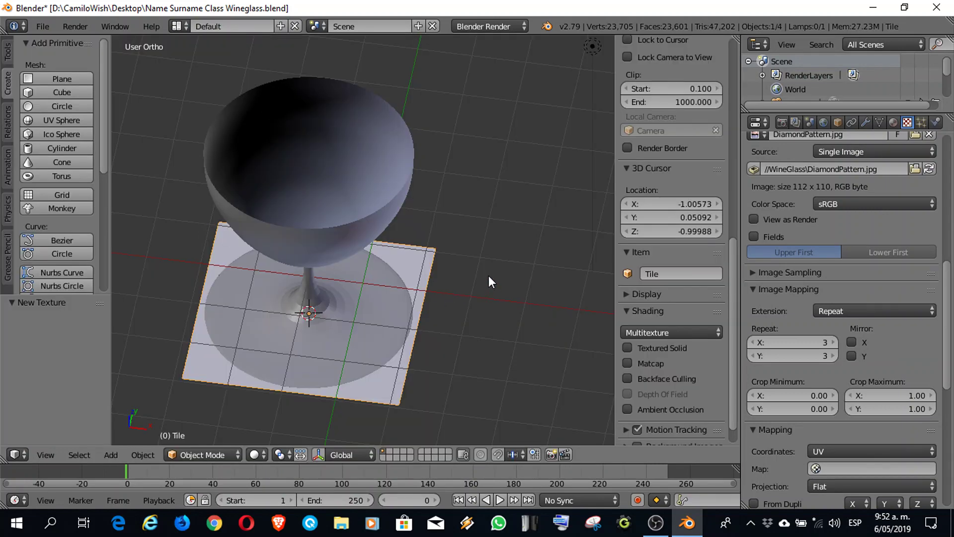
- Switch to the UV Editing screen layout and show DiamondPattern.jpg in the image editor
left_click(177, 26)
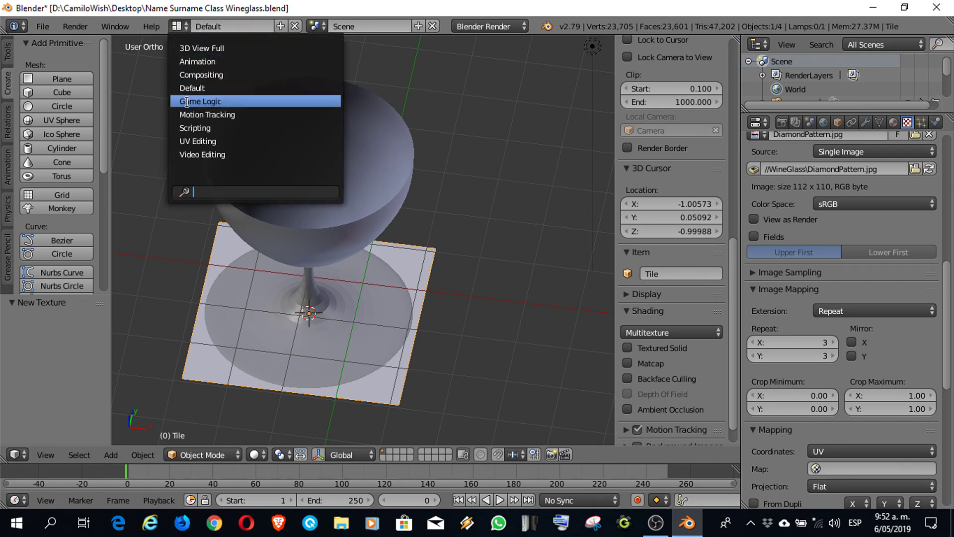
left_click(210, 141)
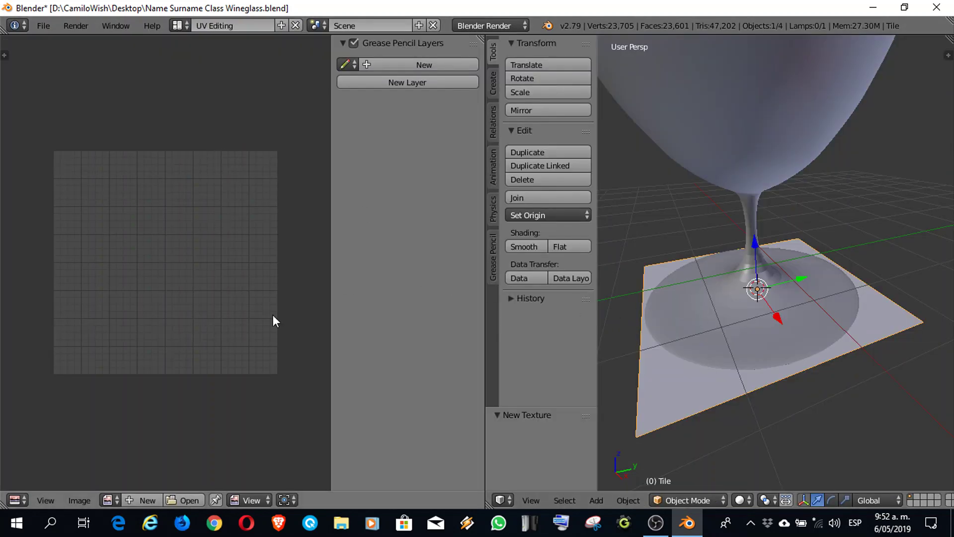
left_click(107, 499)
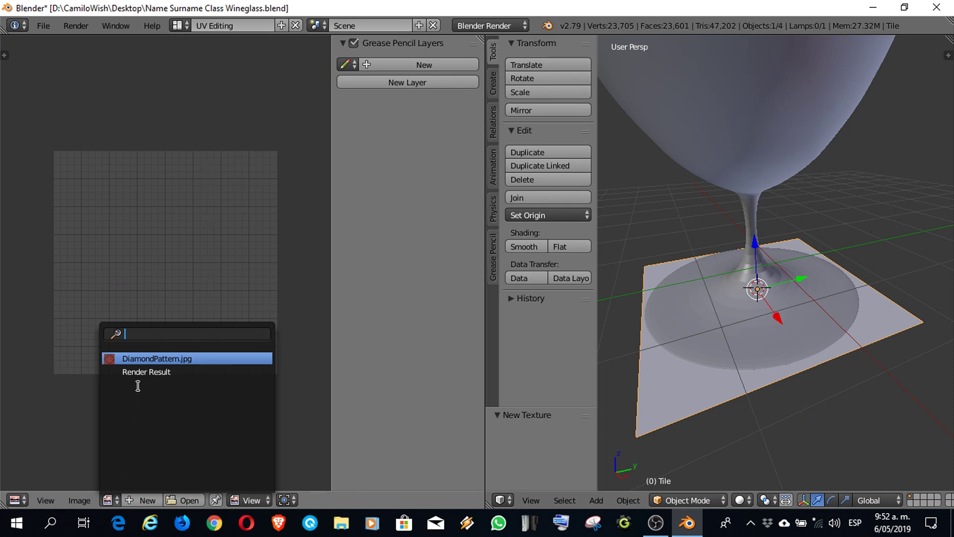
left_click(141, 359)
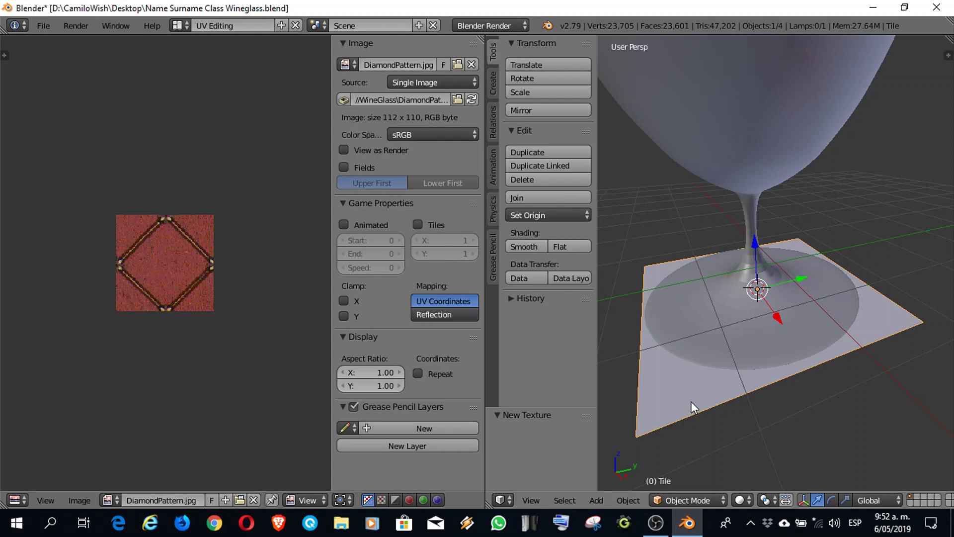
- Put the Tile into Edit Mode and unwrap its mesh onto the diamond pattern image
left_click(688, 501)
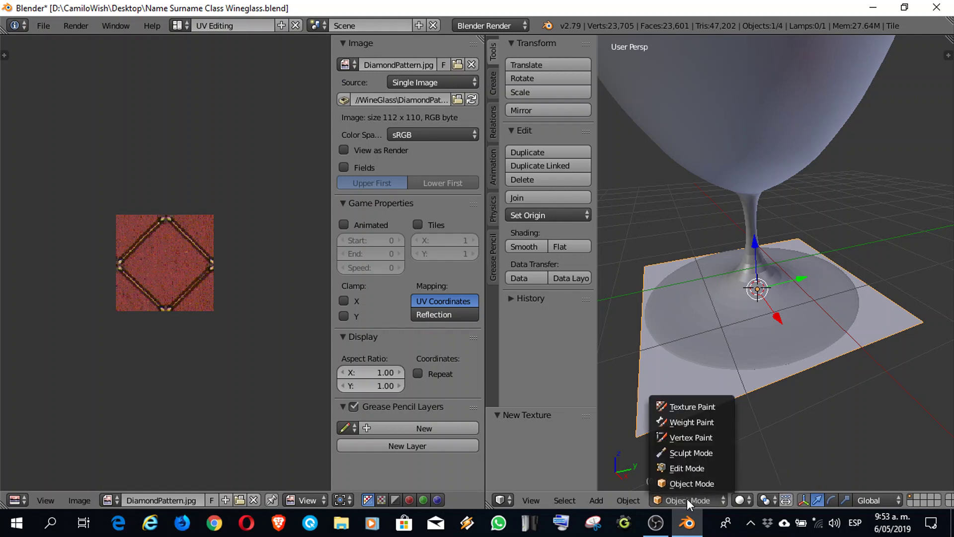
left_click(694, 468)
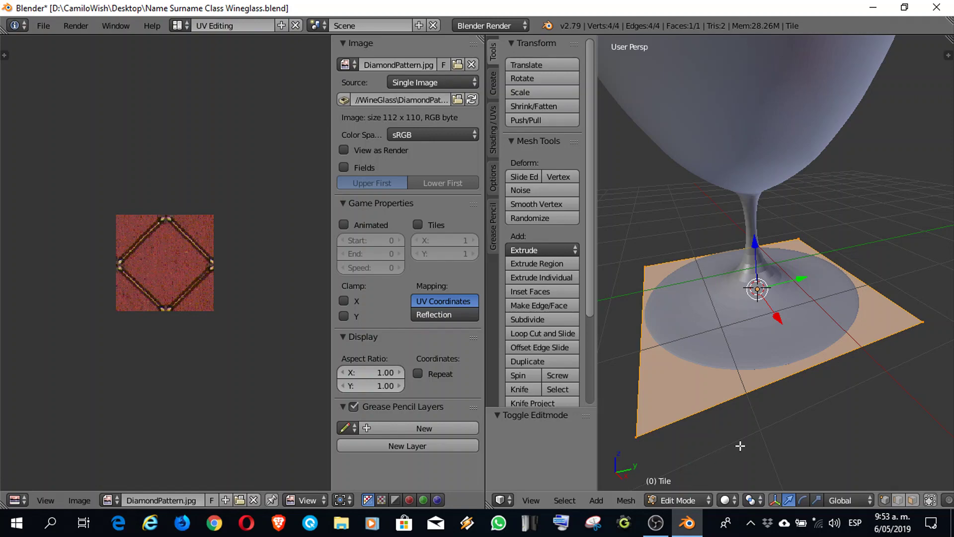
key("u")
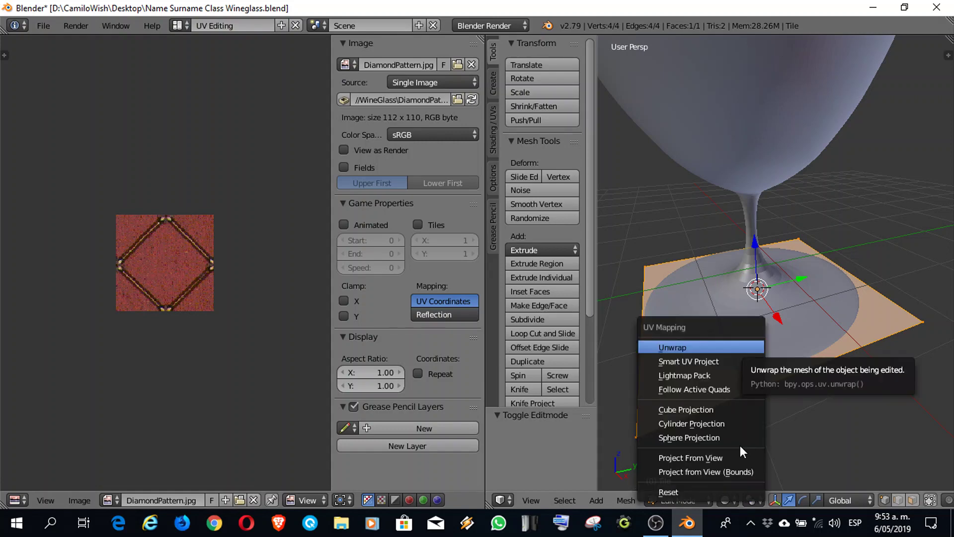
left_click(687, 347)
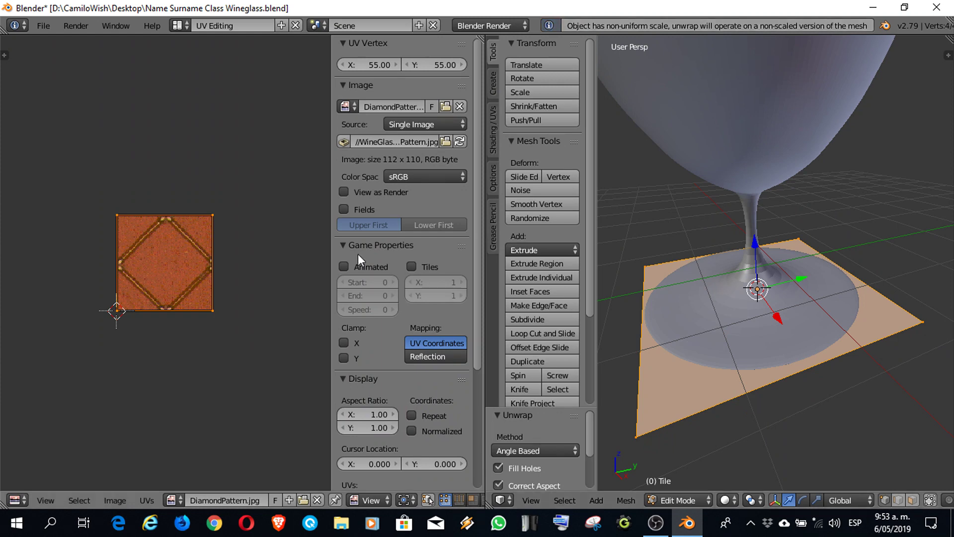
- Switch back to the Default screen layout and render a still image to check the tile's UV-mapped texture, then return to the 3D view
left_click(180, 26)
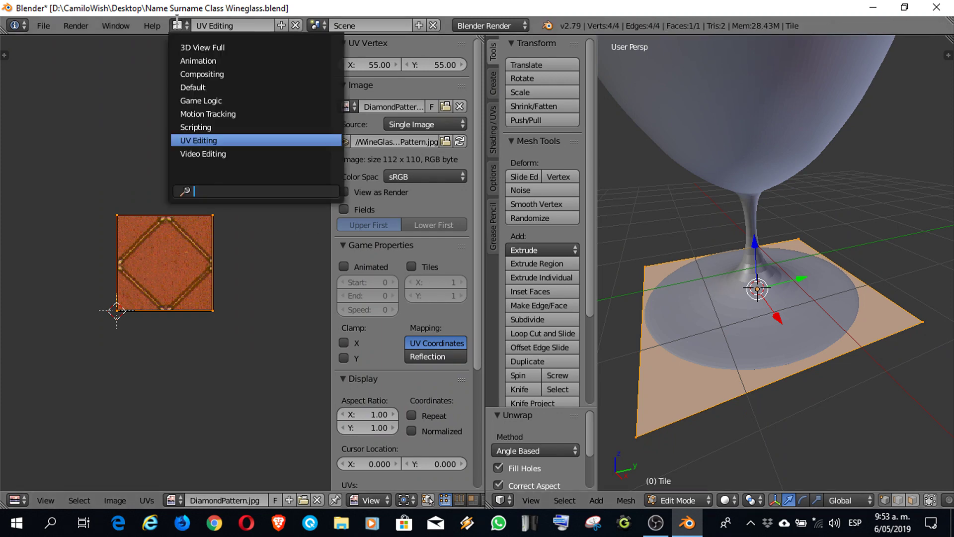
left_click(192, 89)
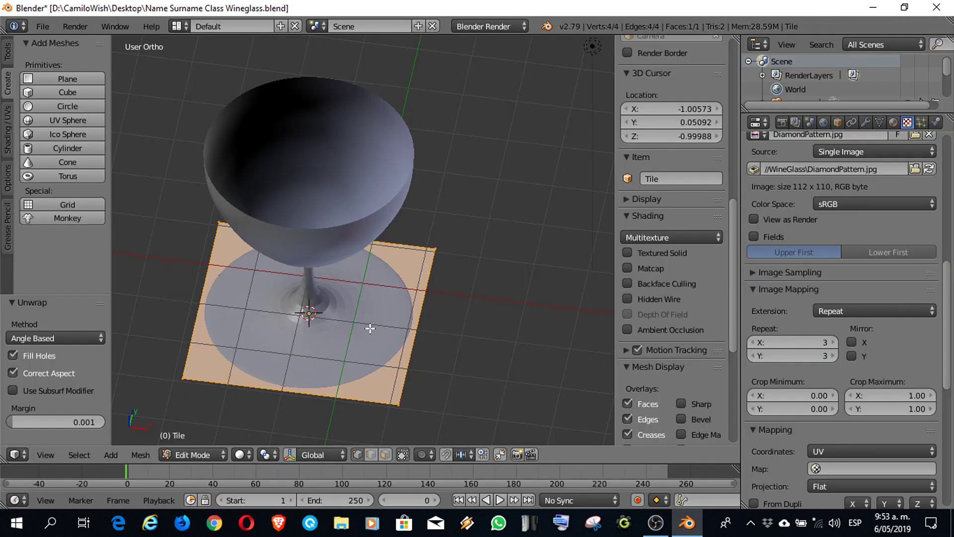
left_click(73, 28)
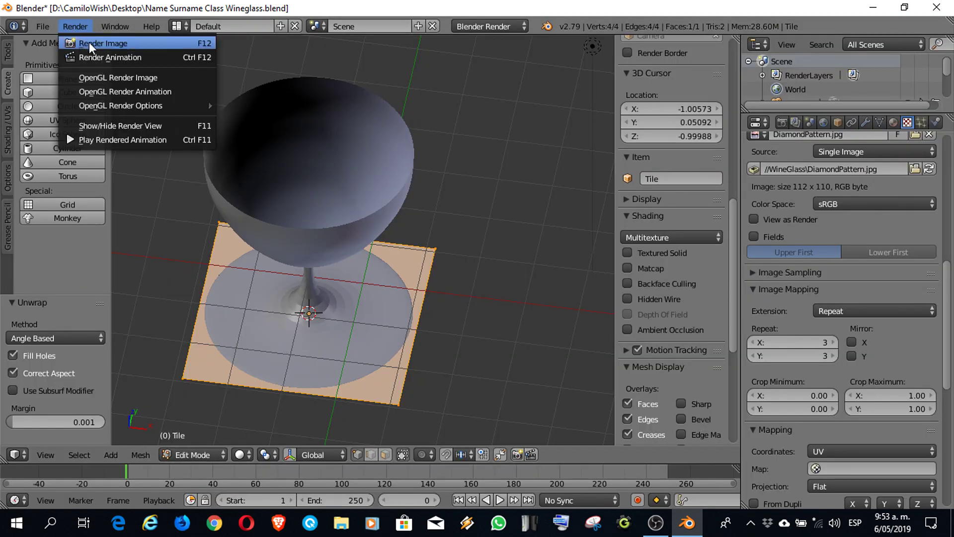
left_click(88, 43)
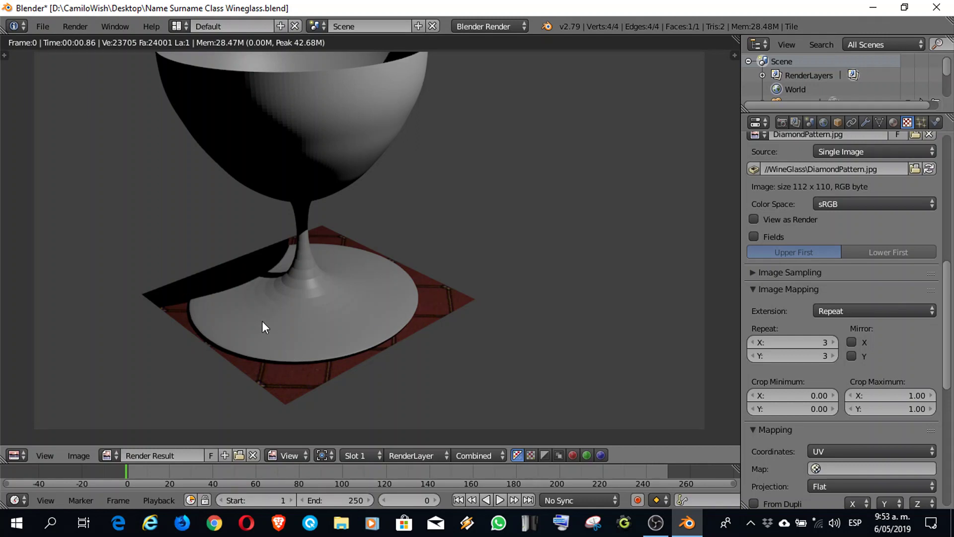
left_click(177, 27)
key("Escape")
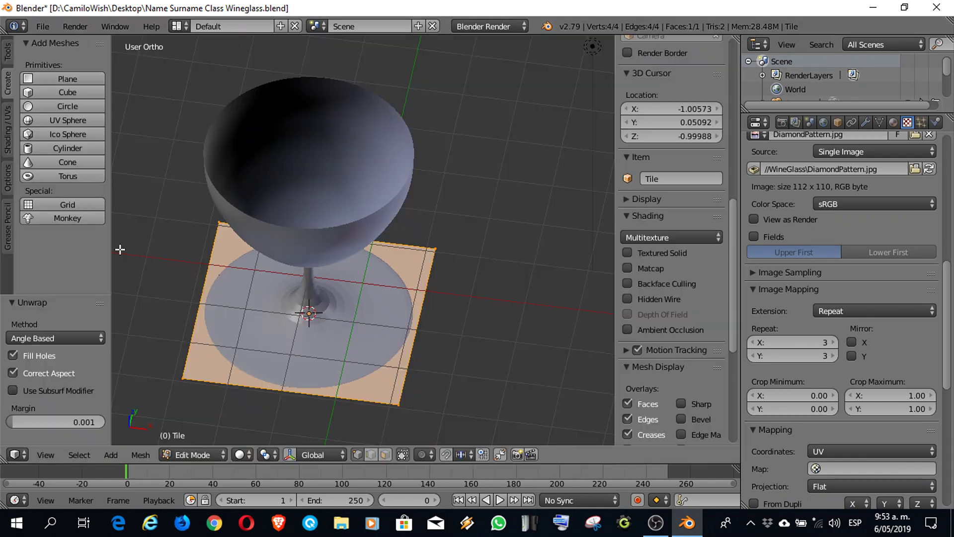
left_click(37, 27)
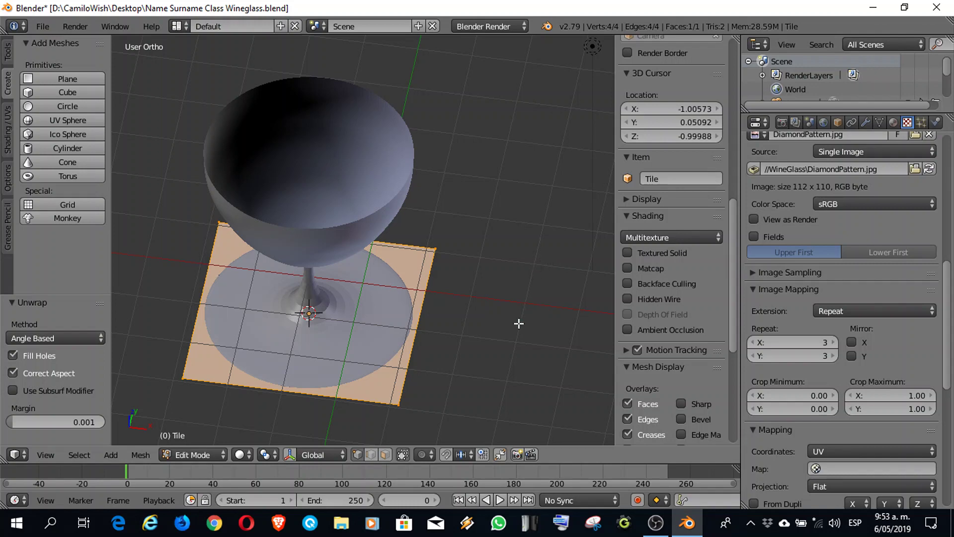
- Show the scene from the front in orthographic view and return the Tile to Object Mode
middle_click_drag(509, 339, 528, 266)
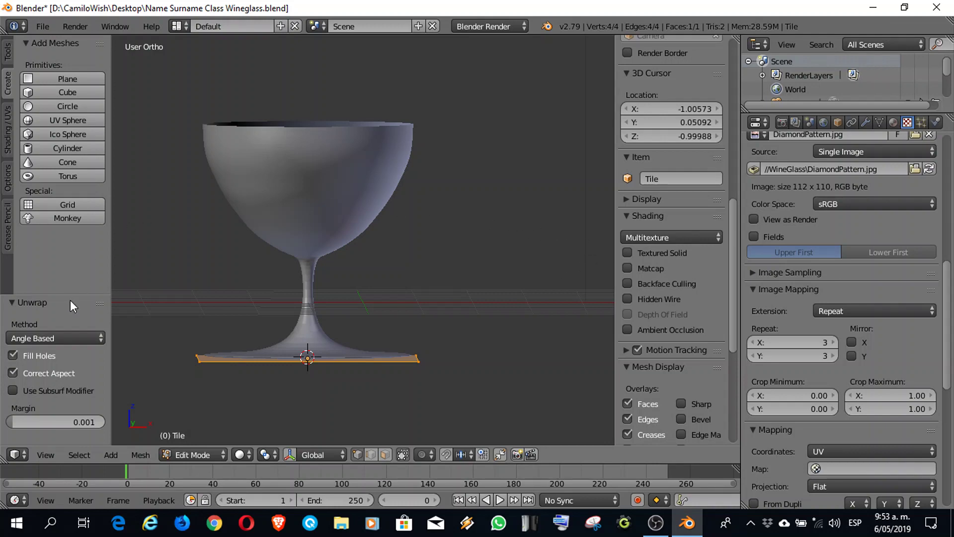
left_click(49, 456)
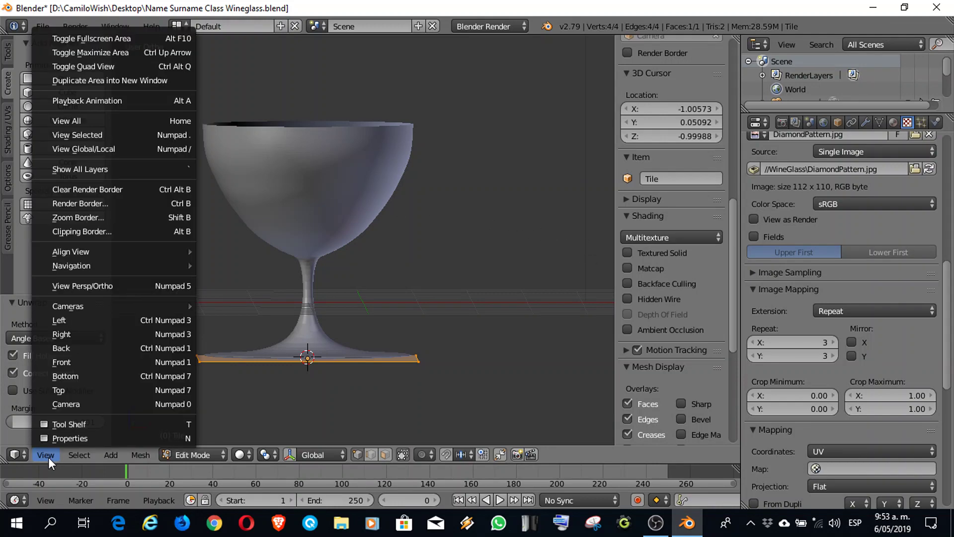
left_click(79, 363)
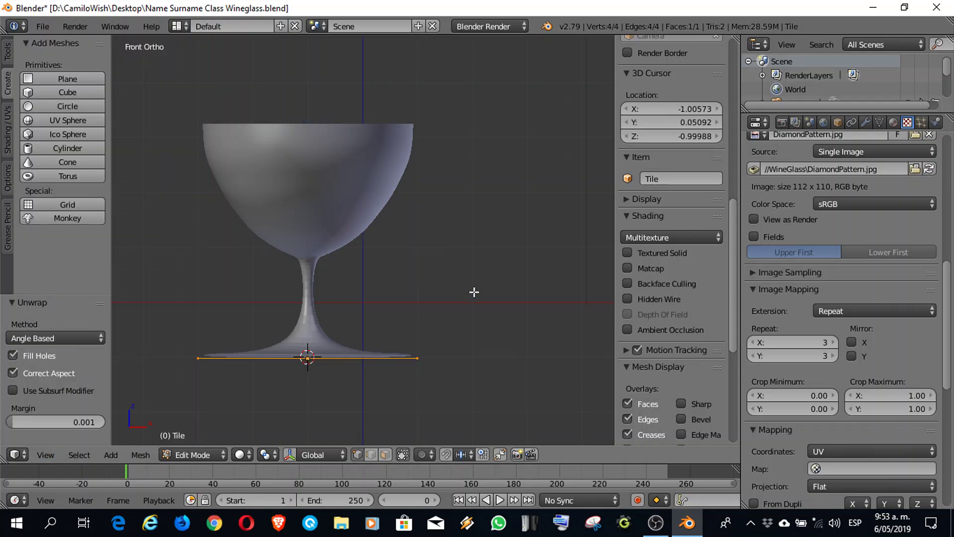
scroll(434, 290, "down", 1)
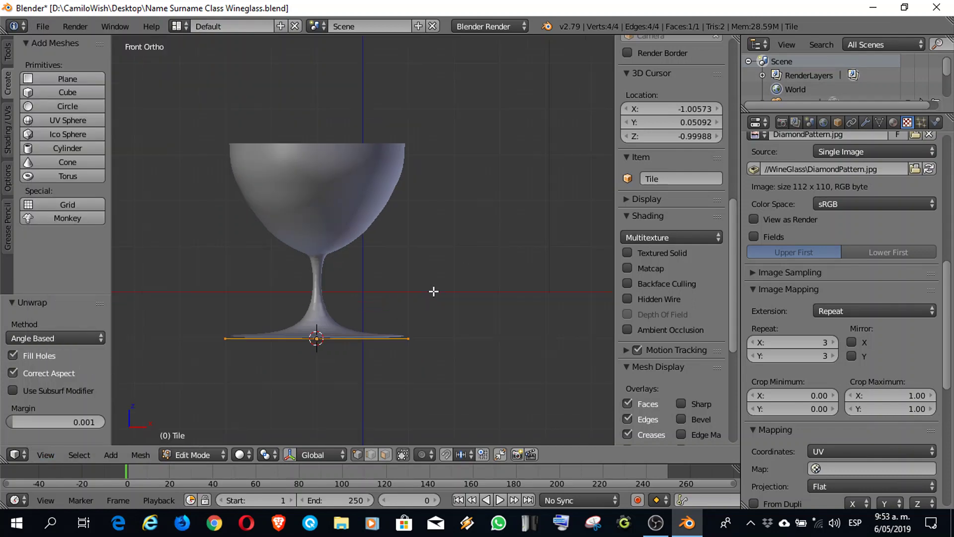
left_click(198, 460)
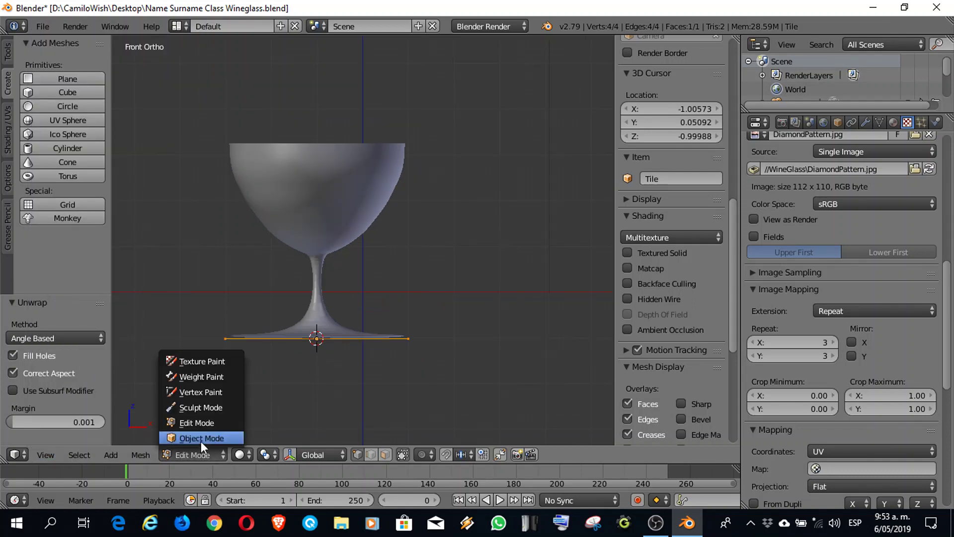
left_click(192, 438)
scroll(428, 347, "down", 1)
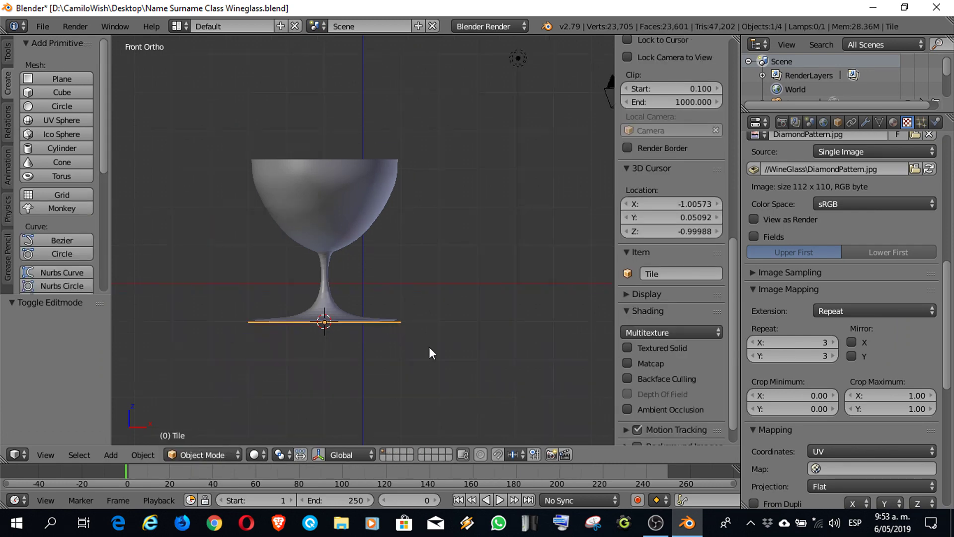
scroll(428, 348, "down", 1)
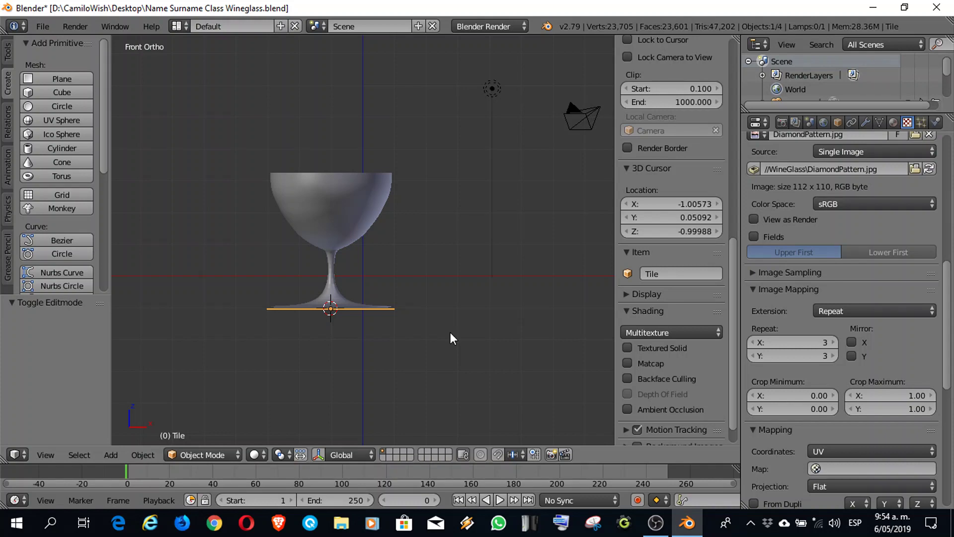
- Delete the existing lamp above the glass, keeping the camera in the scene
right_click(492, 89)
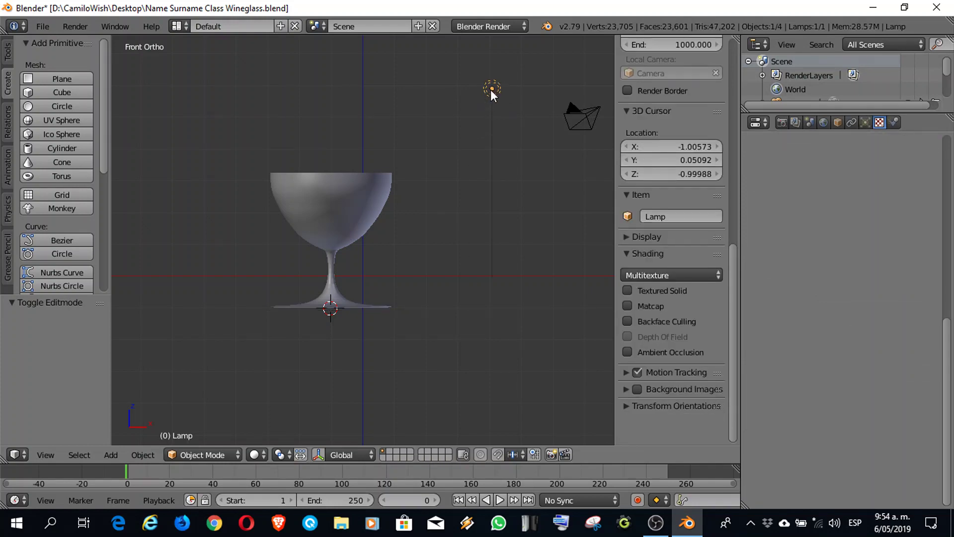
right_click(584, 116)
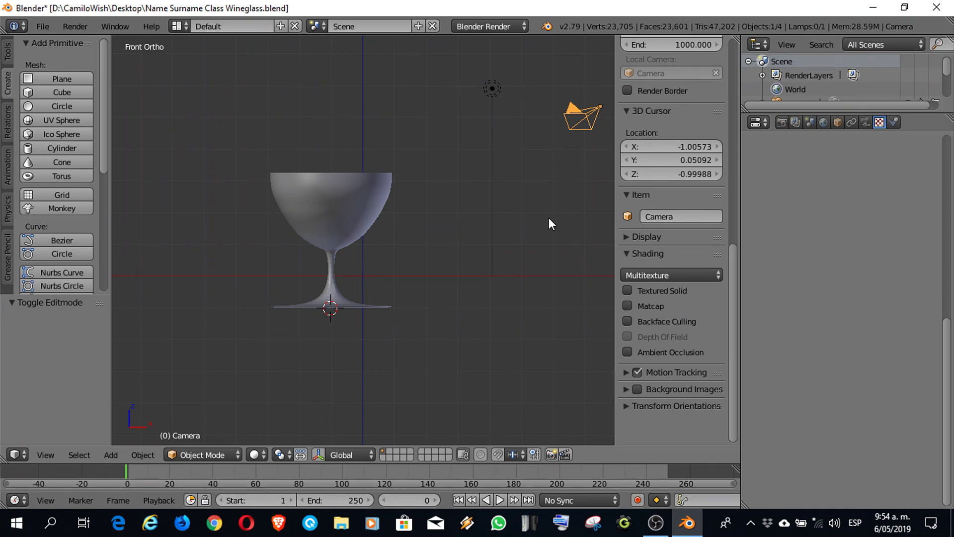
right_click(492, 89)
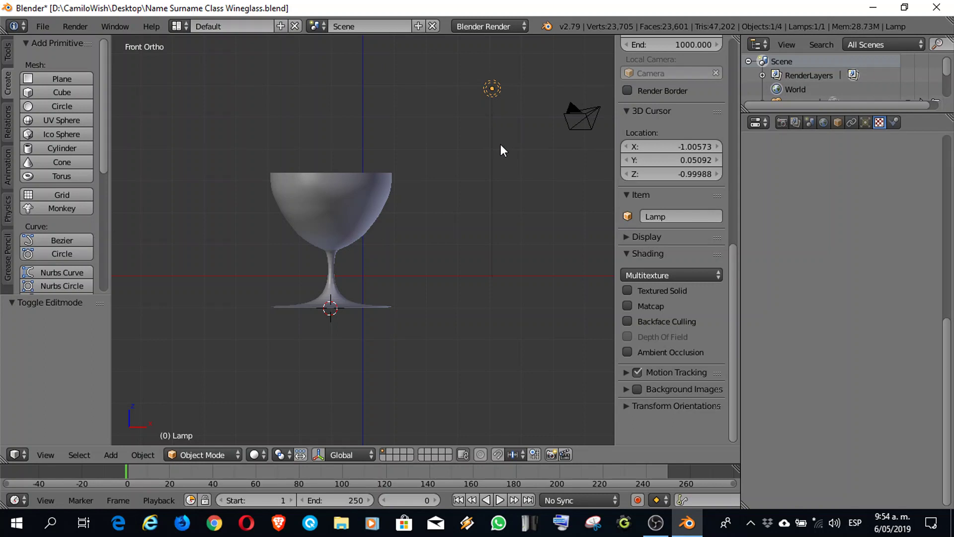
key("x")
left_click(479, 145)
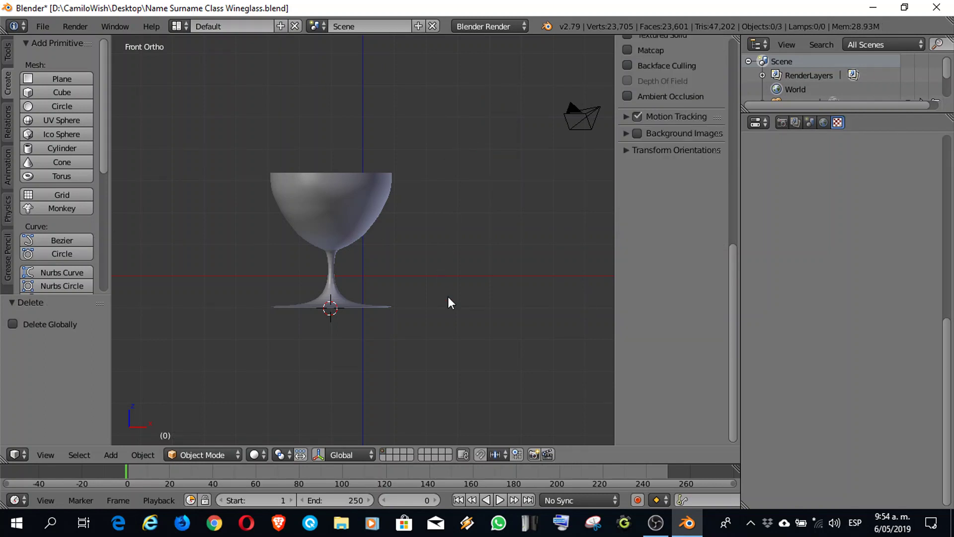
- Render a still image to check the scene without any lamp, and return to the 3D view
left_click(42, 27)
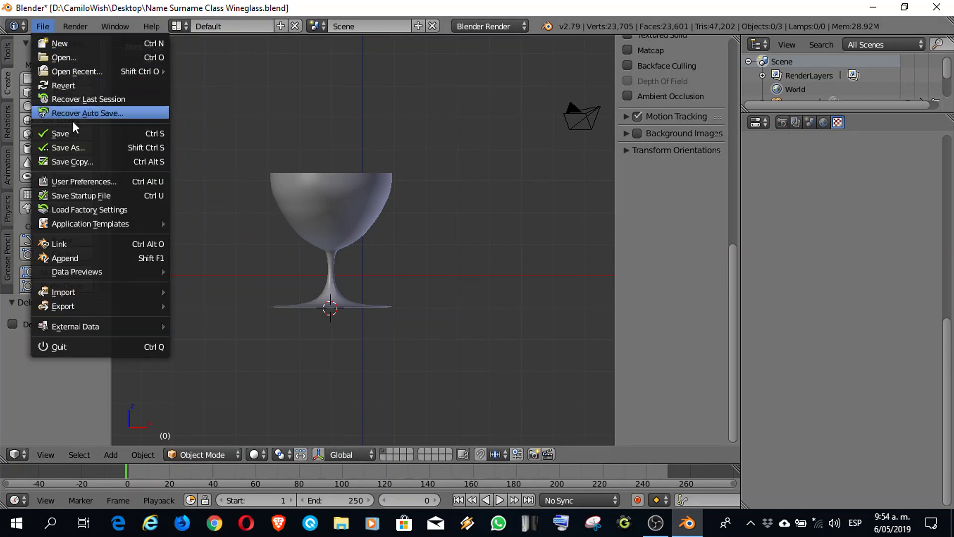
left_click(80, 39)
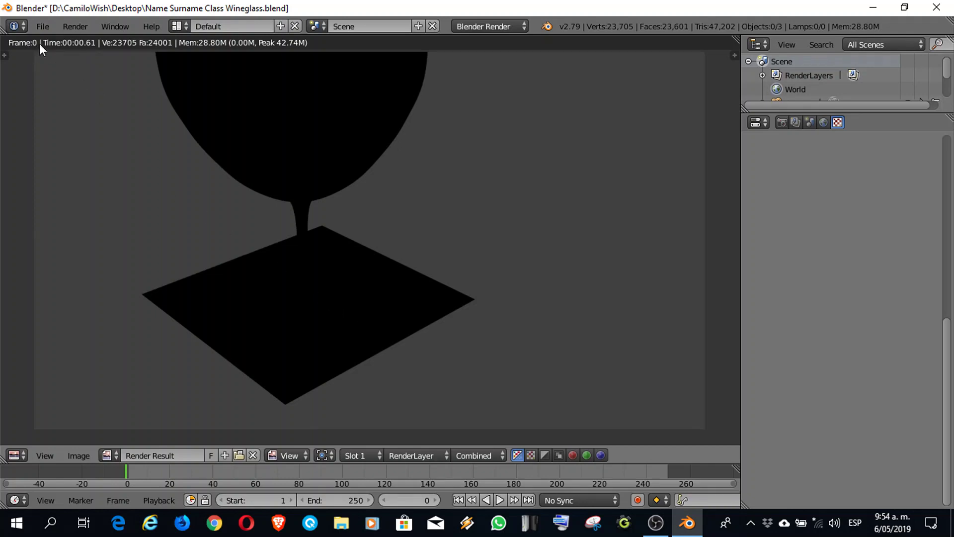
key("Escape")
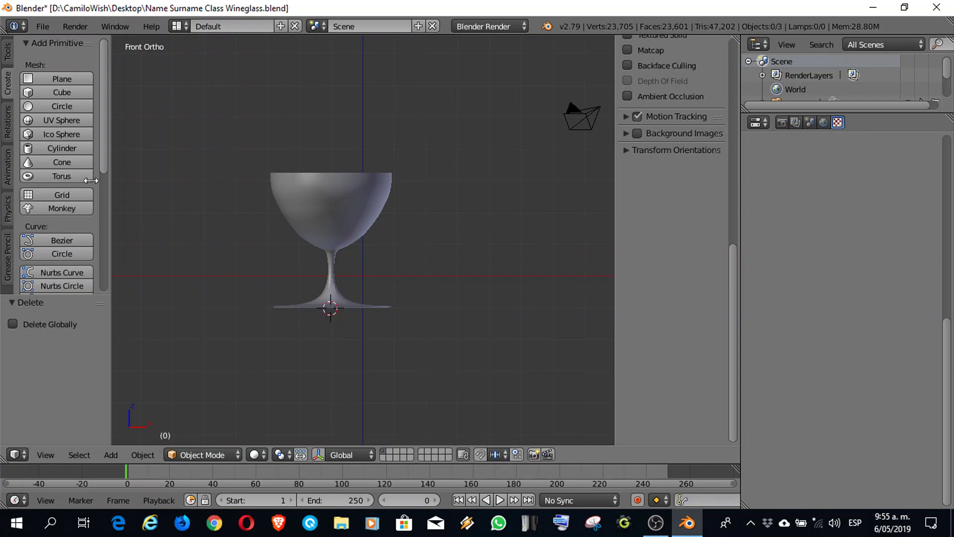
- Add a Hemi lamp at the 3D cursor under the base of the glass
scroll(85, 190, "down", 8)
scroll(79, 204, "down", 1)
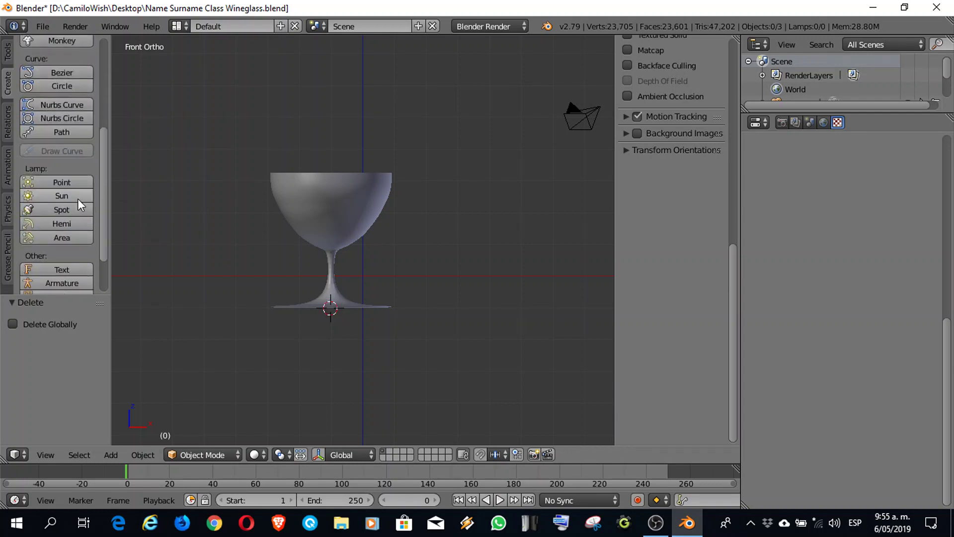
scroll(77, 198, "down", 1)
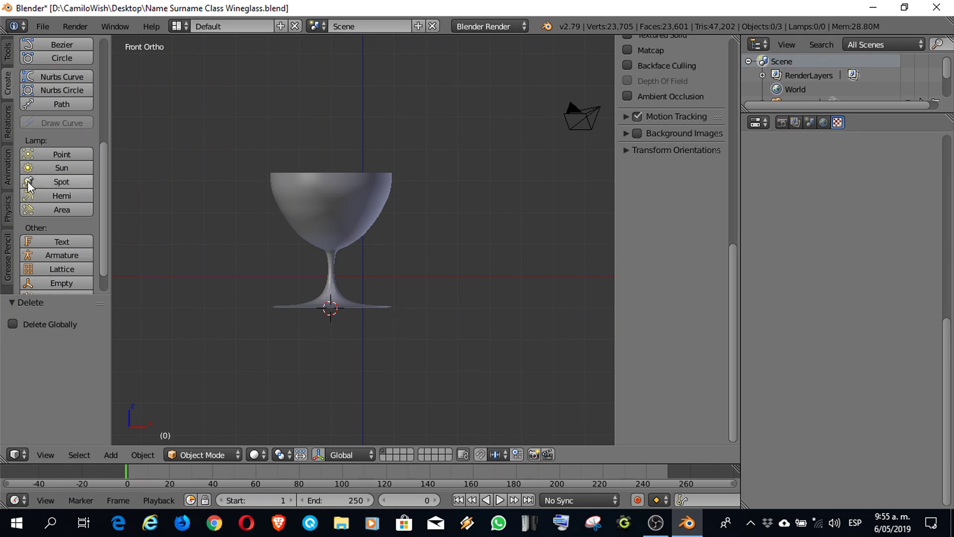
left_click(48, 195)
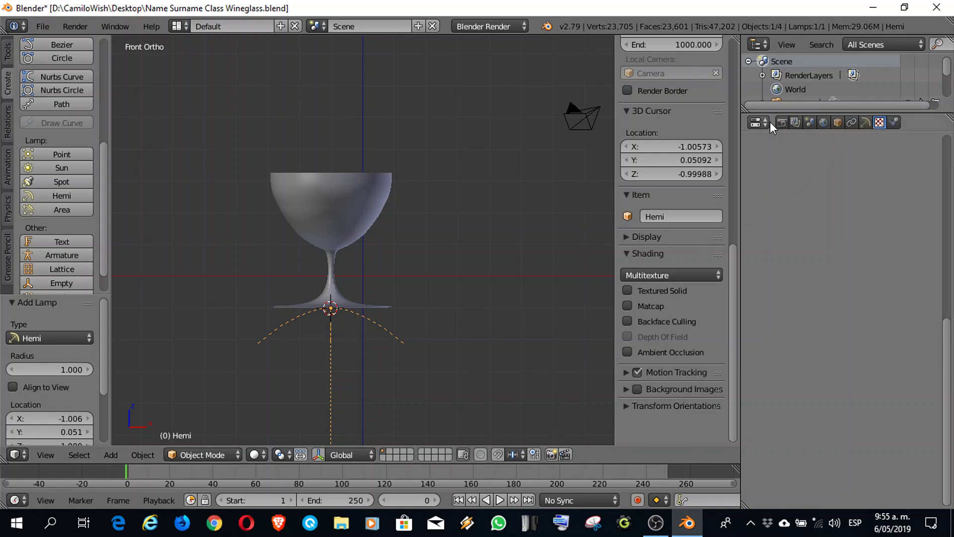
- Set the Hemi lamp's energy to 0.500 in its lamp settings
left_click(866, 123)
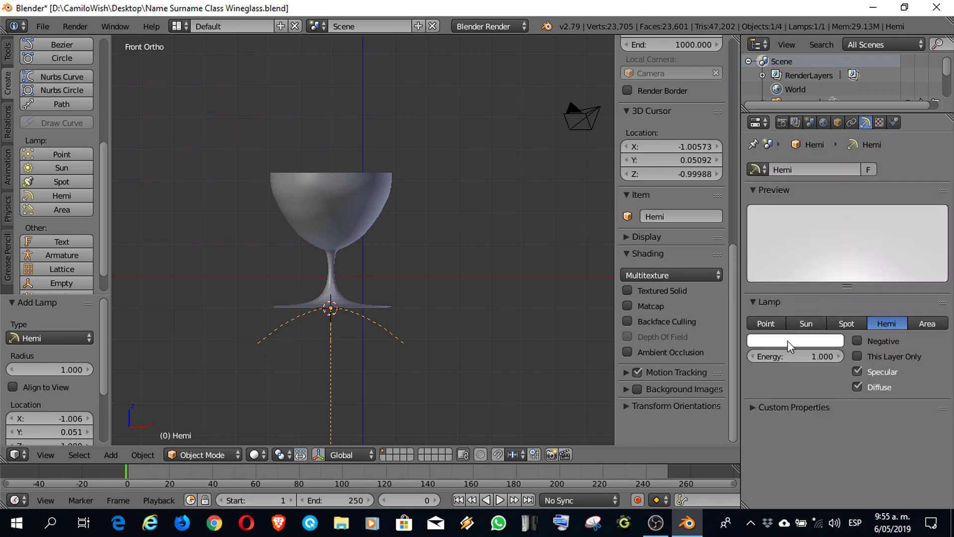
left_click(813, 356)
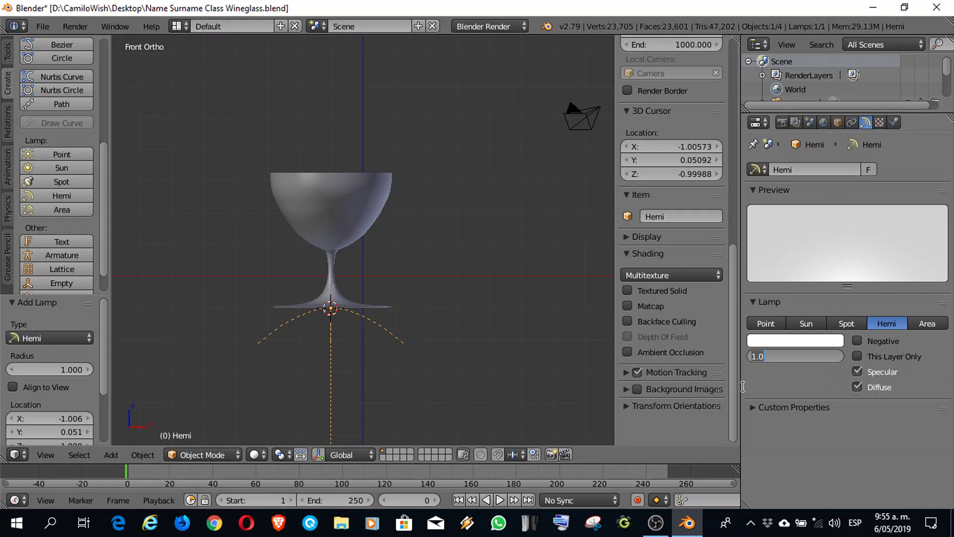
left_click(778, 377)
left_click(757, 355)
left_click_drag(756, 354, 754, 351)
left_click(752, 353)
left_click(752, 353)
left_click(753, 353)
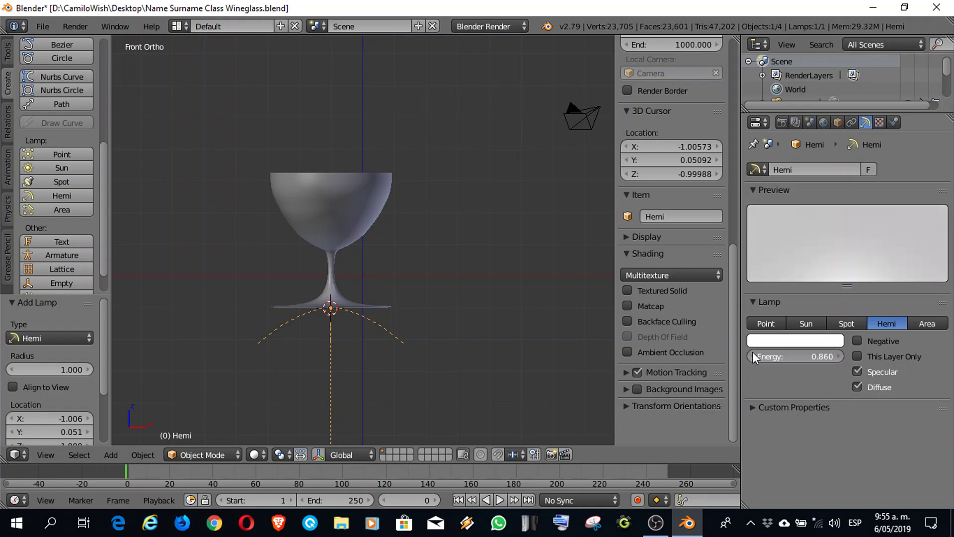
left_click(752, 353)
left_click(752, 352)
left_click(752, 353)
left_click(752, 353)
left_click(753, 353)
left_click(753, 353)
left_click(752, 353)
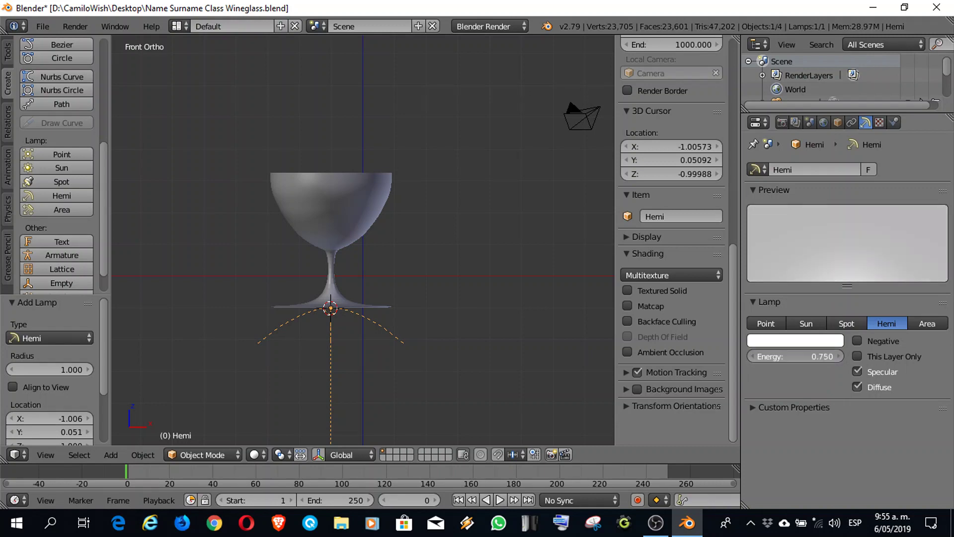
left_click(752, 352)
left_click(752, 353)
left_click(752, 353)
left_click(752, 353)
left_click(753, 353)
left_click(753, 353)
left_click(752, 353)
left_click(752, 353)
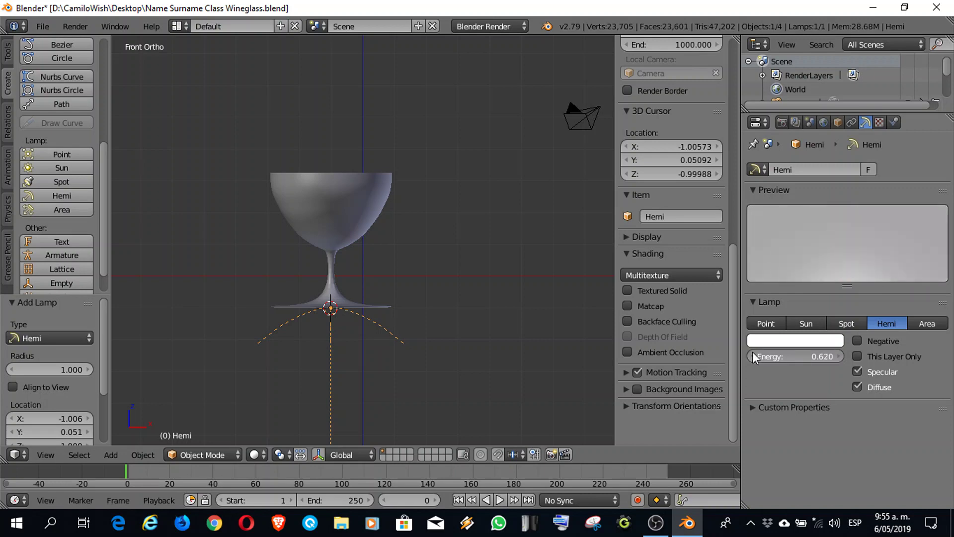
left_click(752, 353)
left_click(752, 352)
left_click(752, 353)
left_click(752, 353)
left_click(752, 353)
left_click(752, 353)
left_click(752, 353)
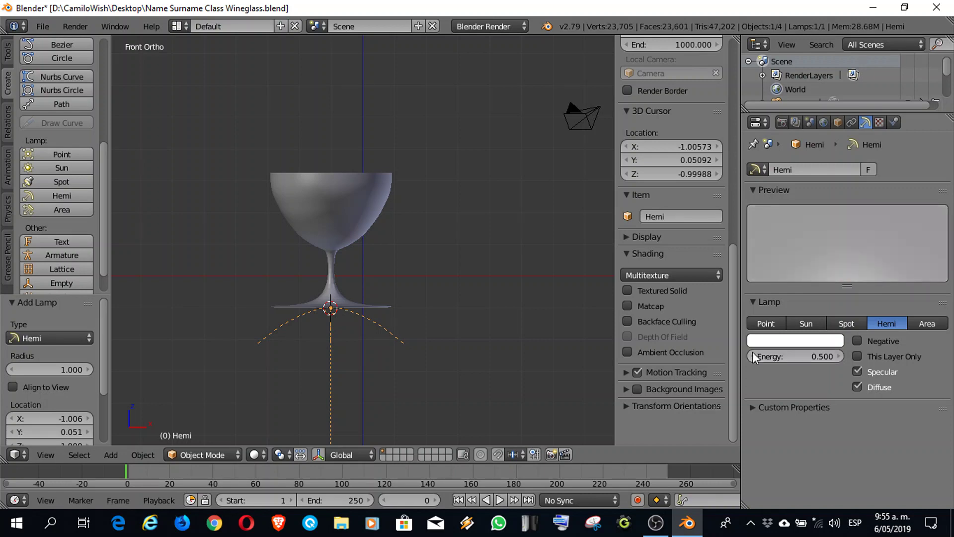
left_click(752, 353)
left_click(753, 353)
left_click(752, 353)
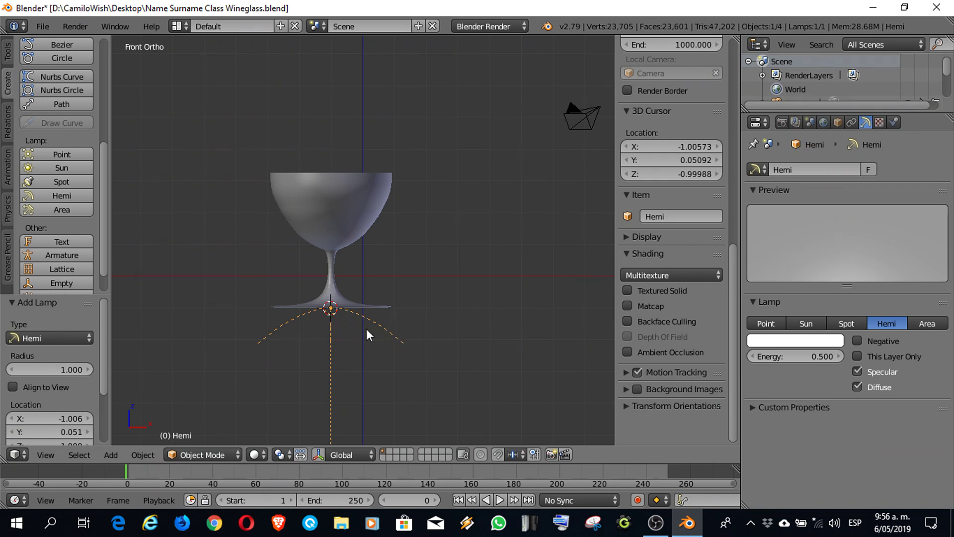
- Move the Hemi lamp below the glass by about 0.99 in X and -1.01 in Z, and place a duplicate about -2.49 along X from it
key("g")
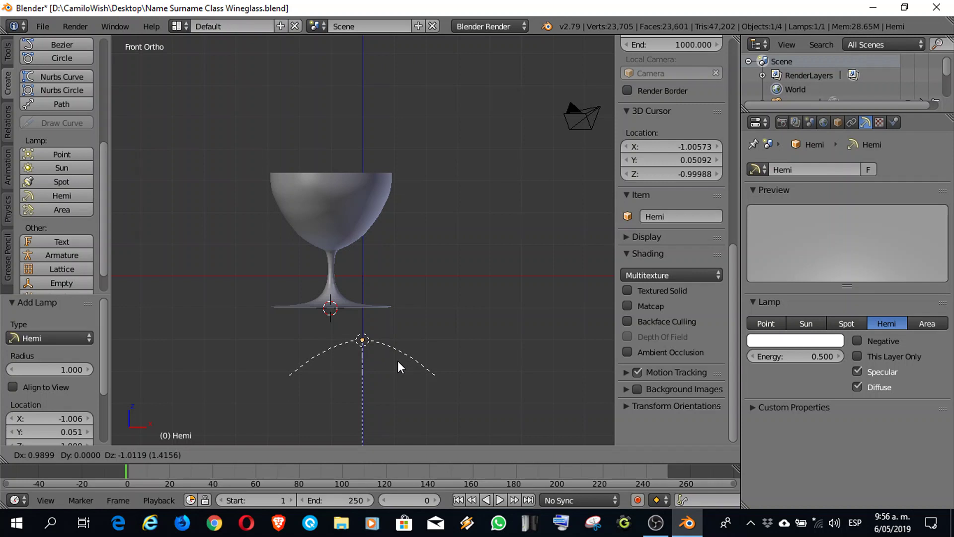
left_click(397, 361)
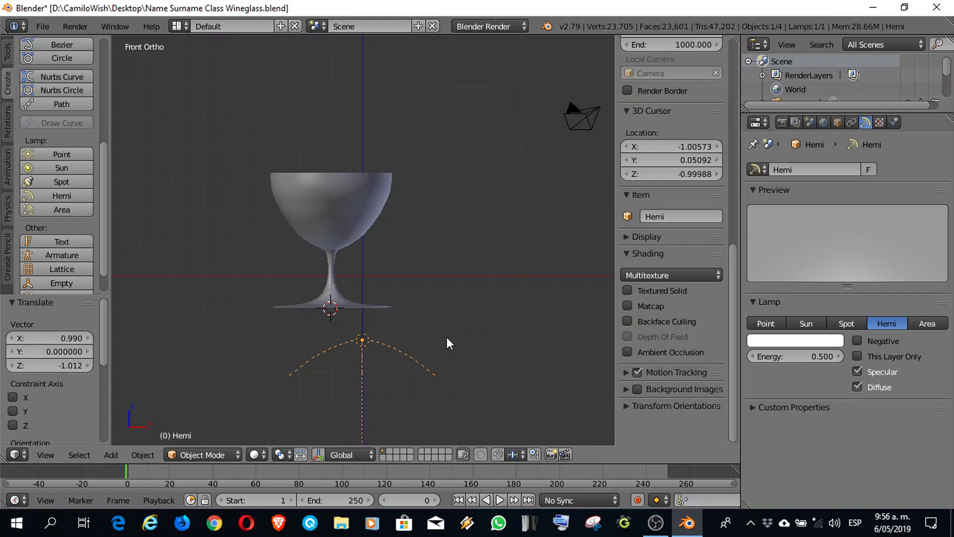
key("shift+d")
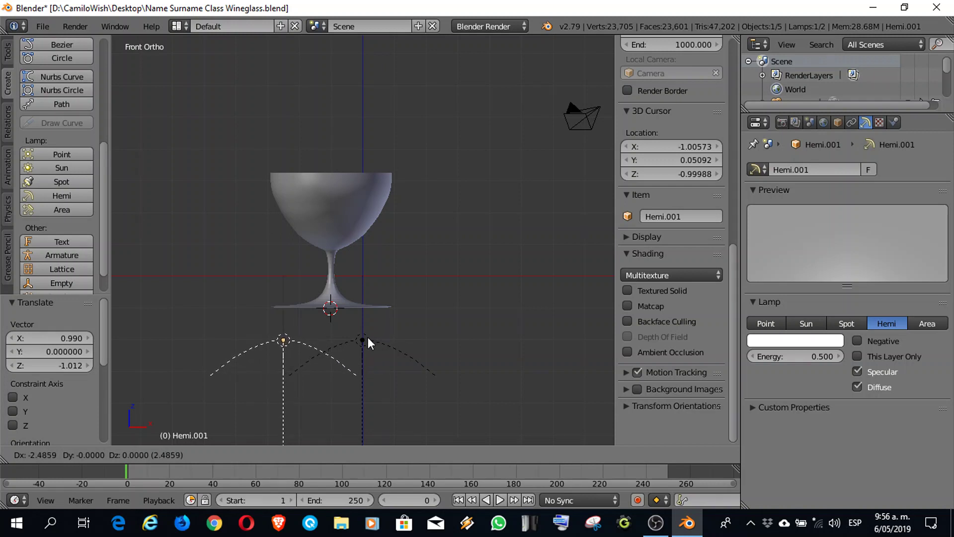
left_click(368, 338)
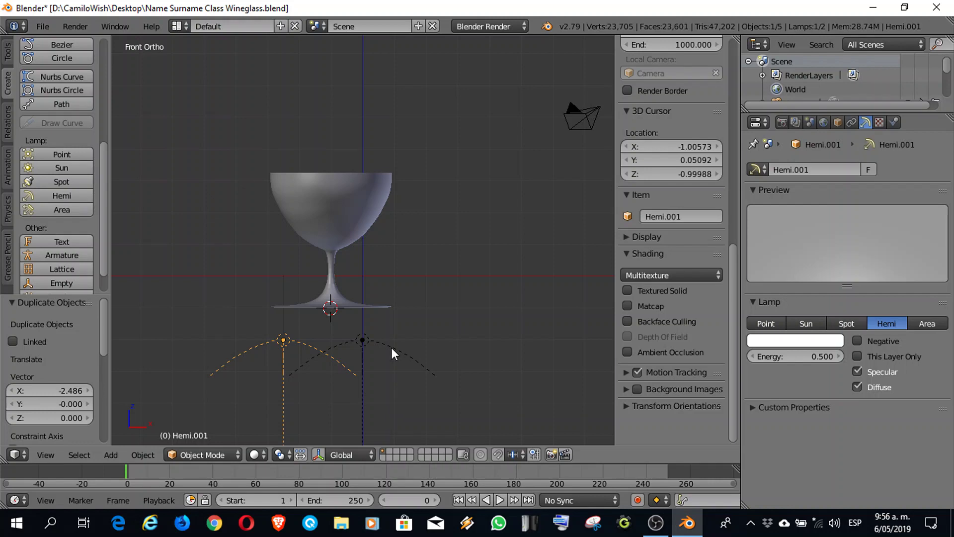
- Place a duplicate of the selected Hemi lamp about 5.48 along X from it and rotate the copy about -89.7° in the front view
key("shift+d")
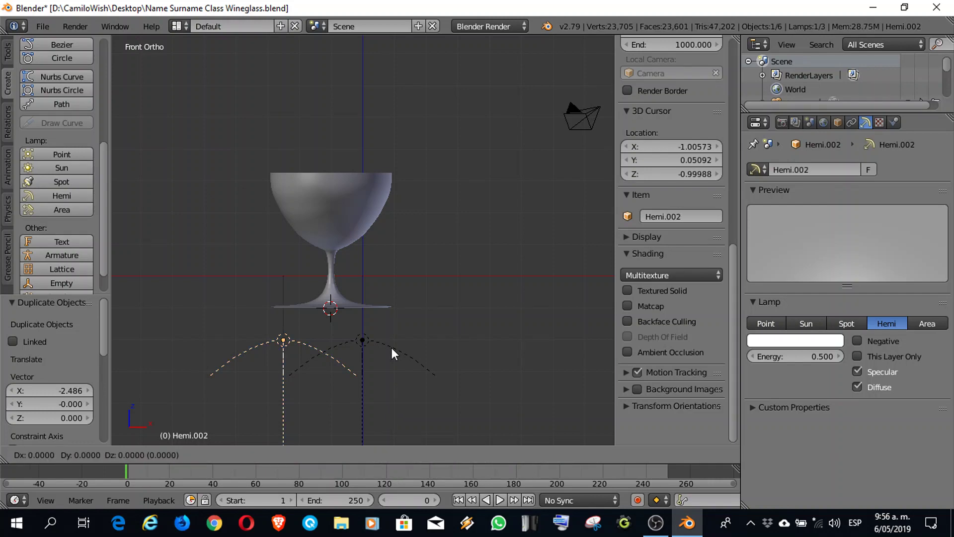
left_click(566, 348)
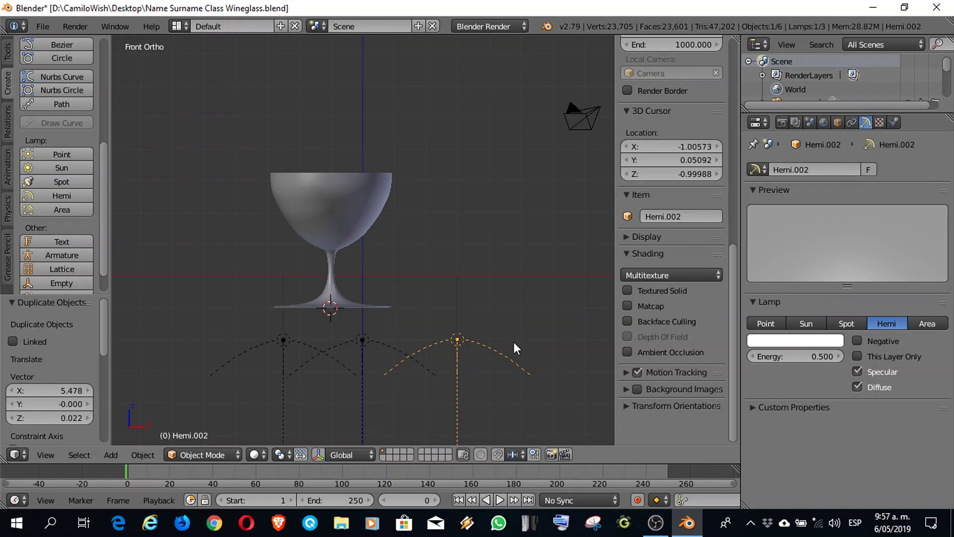
key("r")
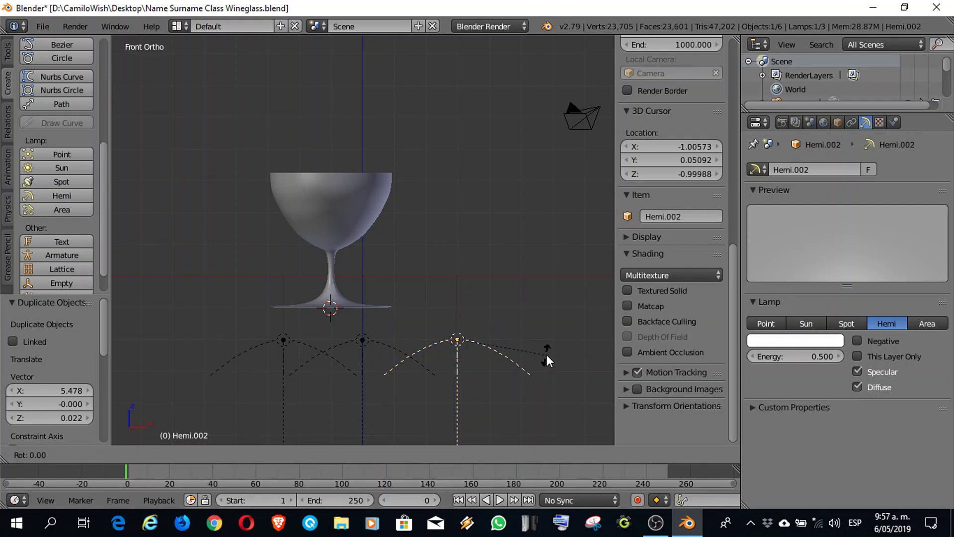
left_click(480, 217)
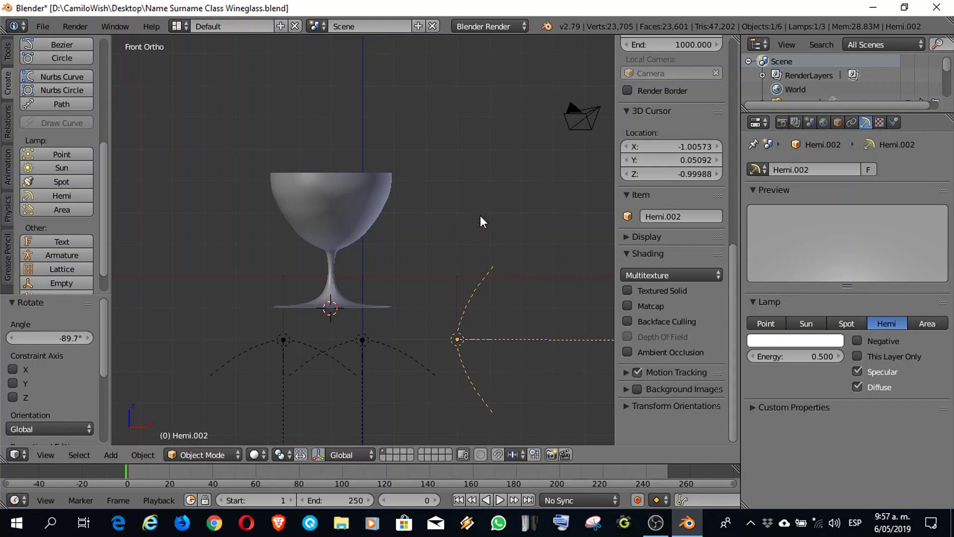
- Rotate the Hemi lamp on the -X side of the glass about 89.3° in the front view
left_click(284, 341)
key("r")
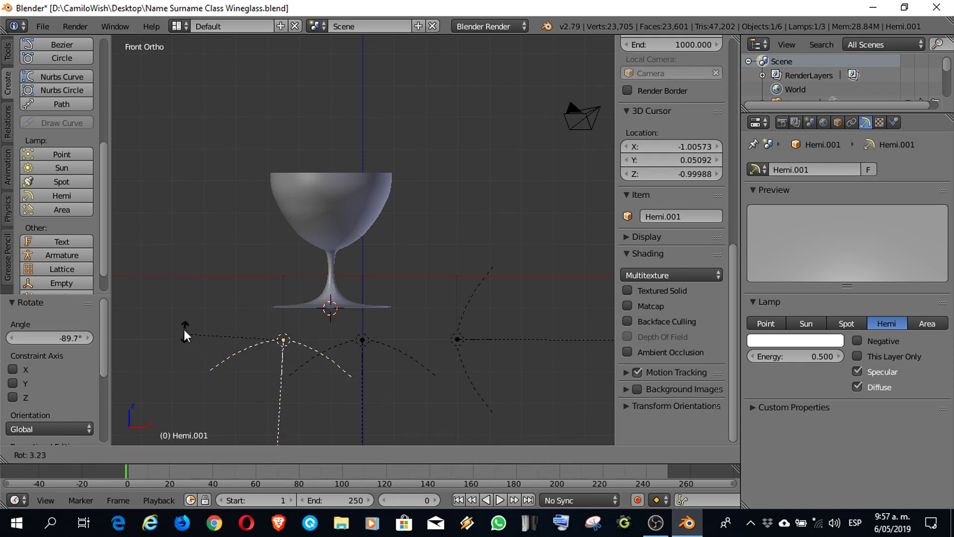
left_click(282, 197)
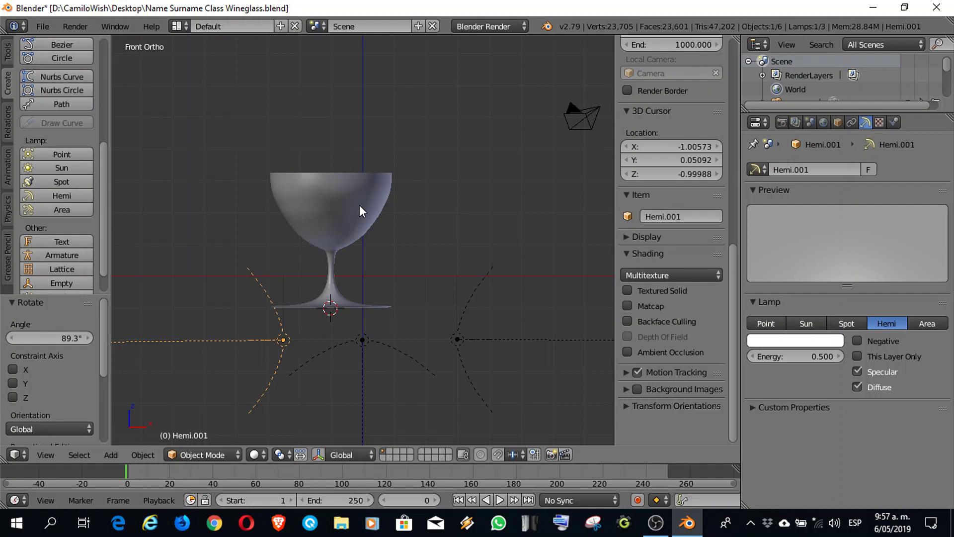
- Render a still image to check the lighting from the three Hemi lamps, and return to the 3D view
left_click(81, 26)
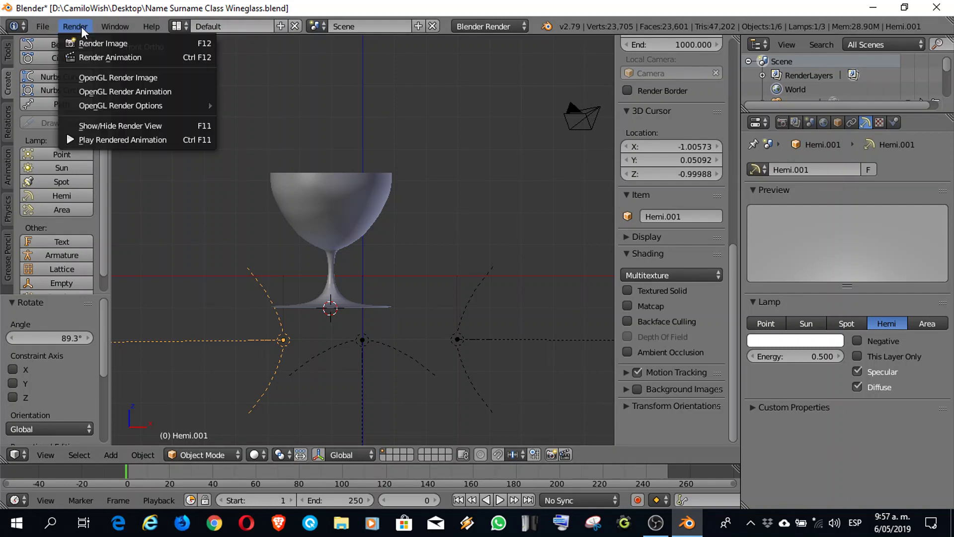
left_click(105, 43)
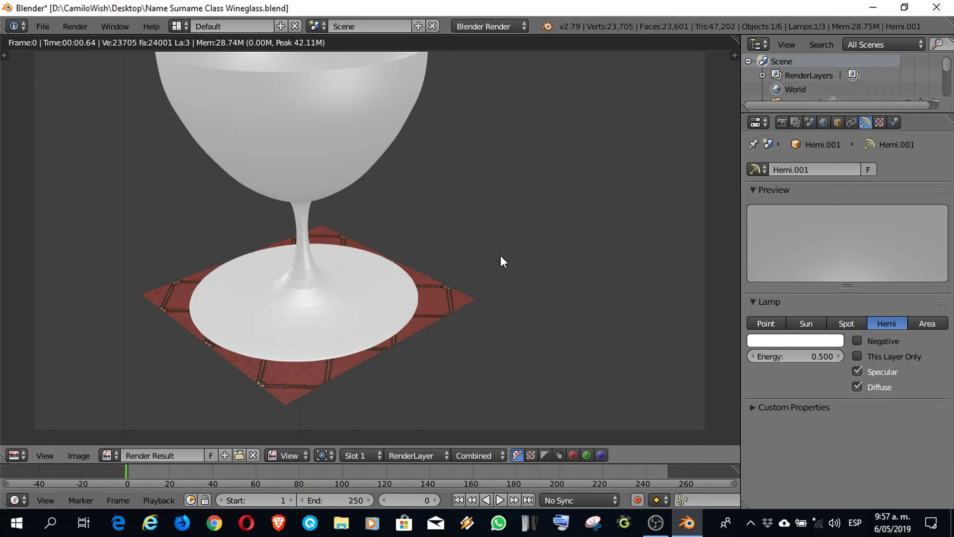
key("Escape")
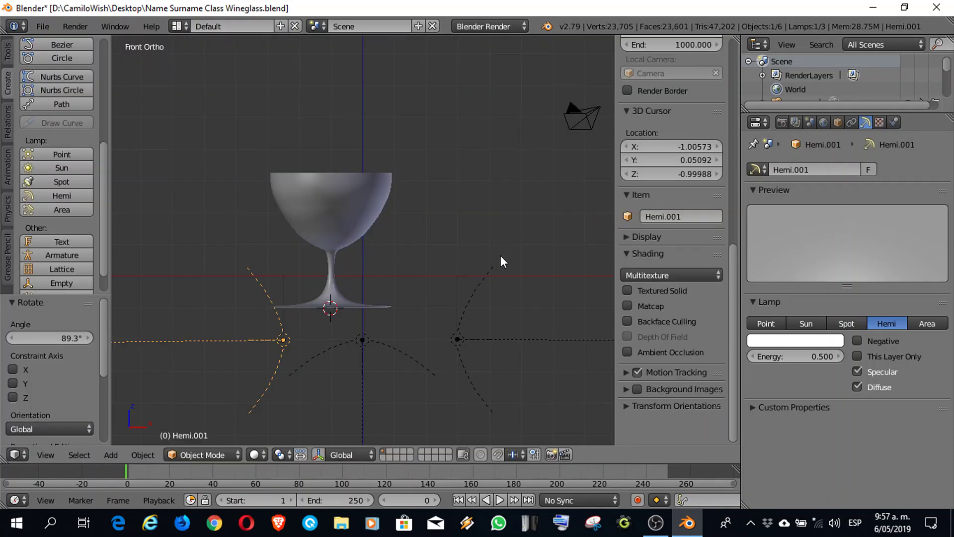